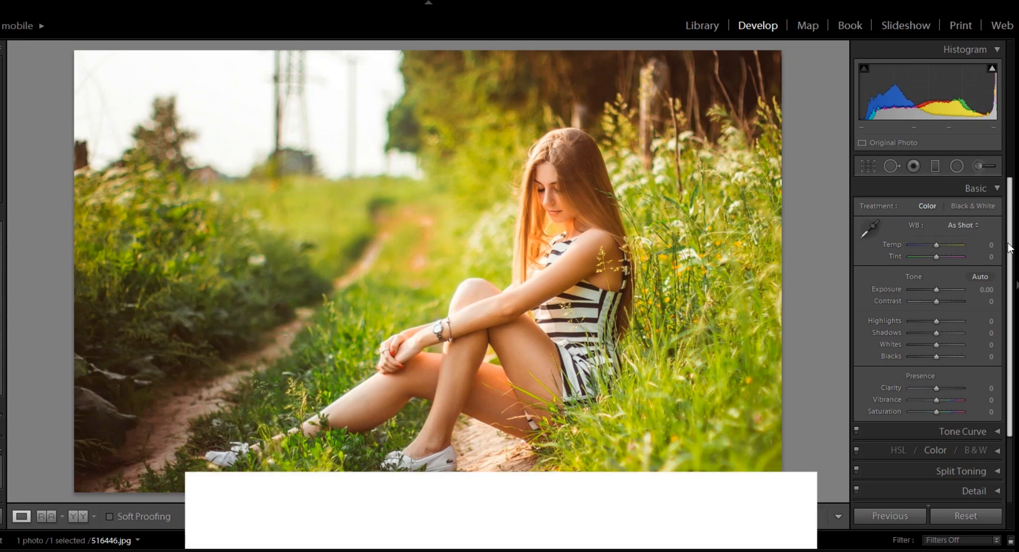
In Camera Calibration, set the Green Primary hue to +100 and saturation to −26
left_click(998, 187)
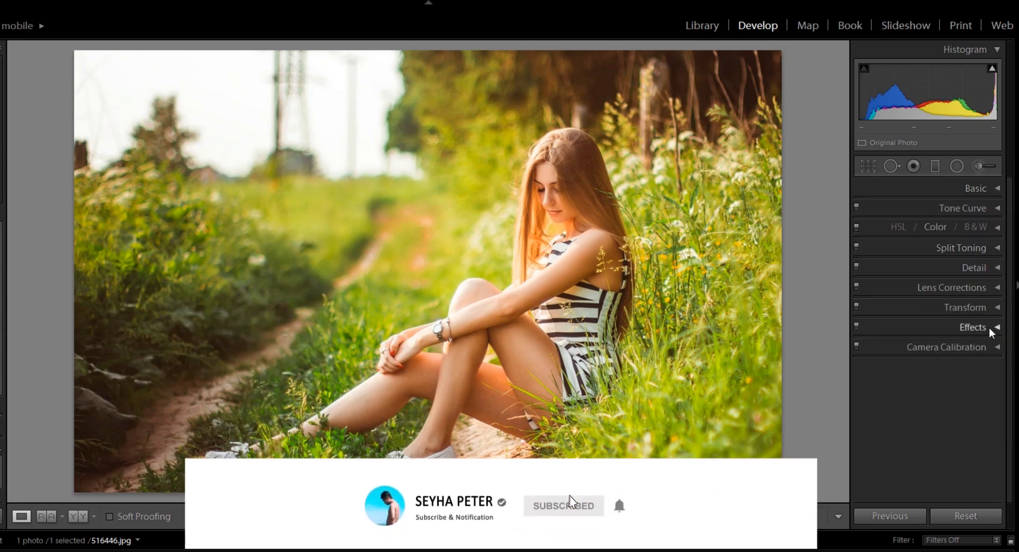
left_click(997, 347)
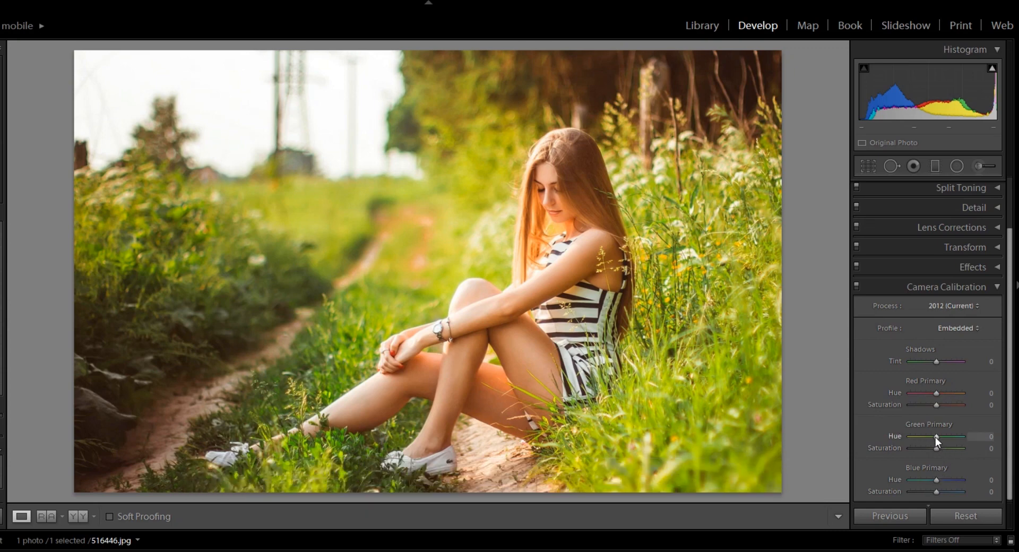
left_click_drag(936, 436, 995, 433)
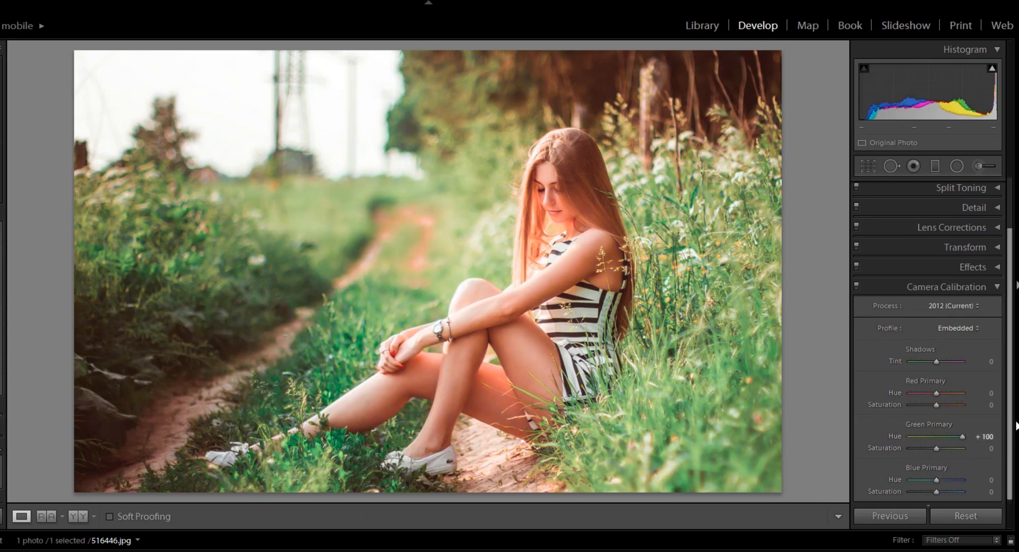
left_click_drag(1010, 425, 1010, 427)
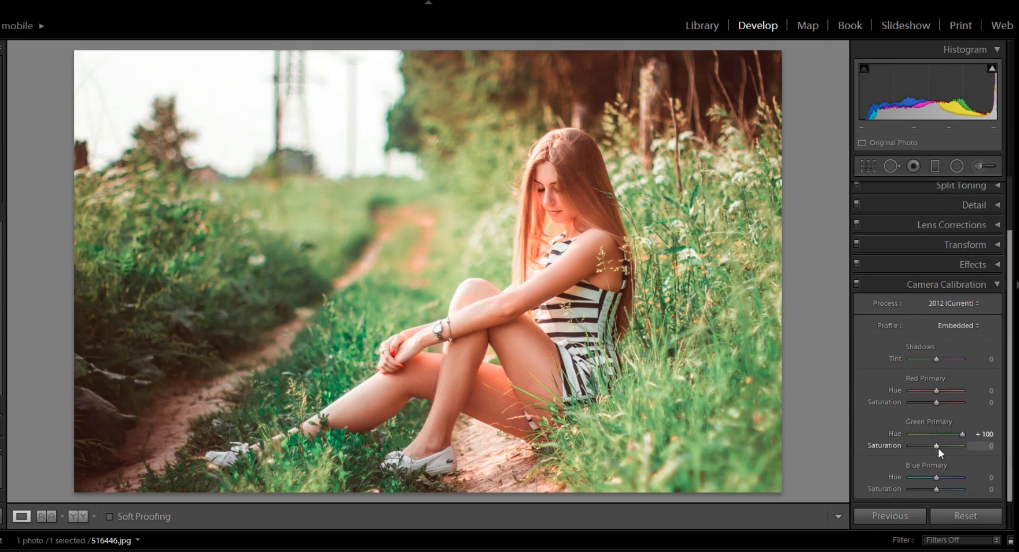
left_click_drag(938, 446, 930, 445)
Set the Blue Primary hue to +67 and saturation to −62, and the Red Primary hue to +2
mouse_move(938, 478)
left_mouse_down()
mouse_move(913, 478)
mouse_move(954, 478)
left_mouse_up()
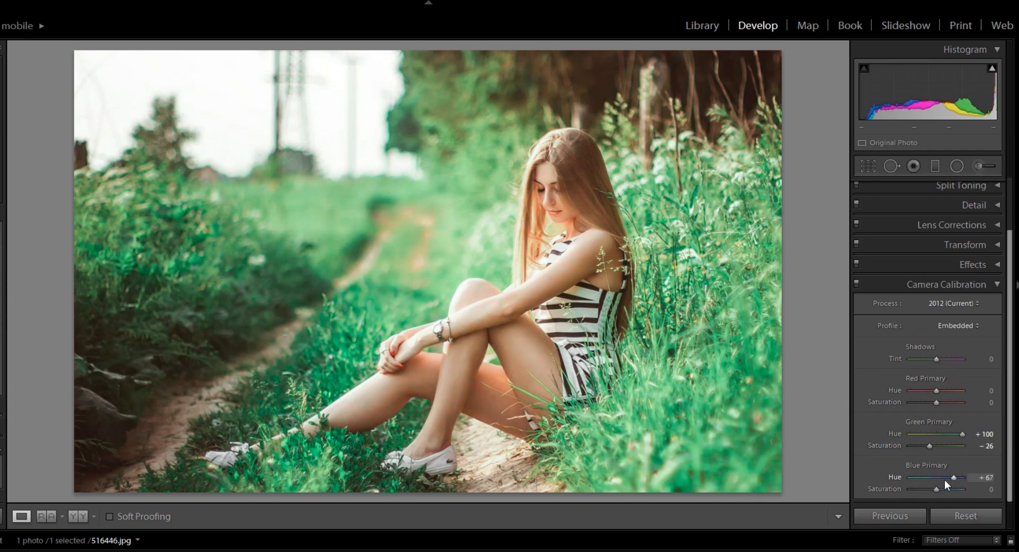
left_click_drag(937, 488, 922, 488)
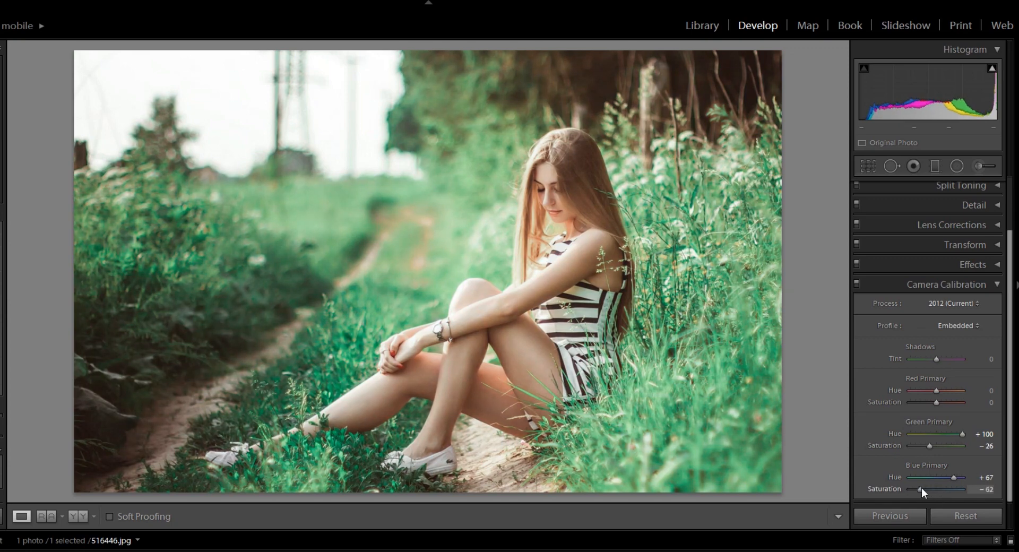
mouse_move(936, 390)
left_mouse_down()
mouse_move(925, 390)
mouse_move(953, 384)
mouse_move(916, 387)
mouse_move(935, 384)
left_mouse_up()
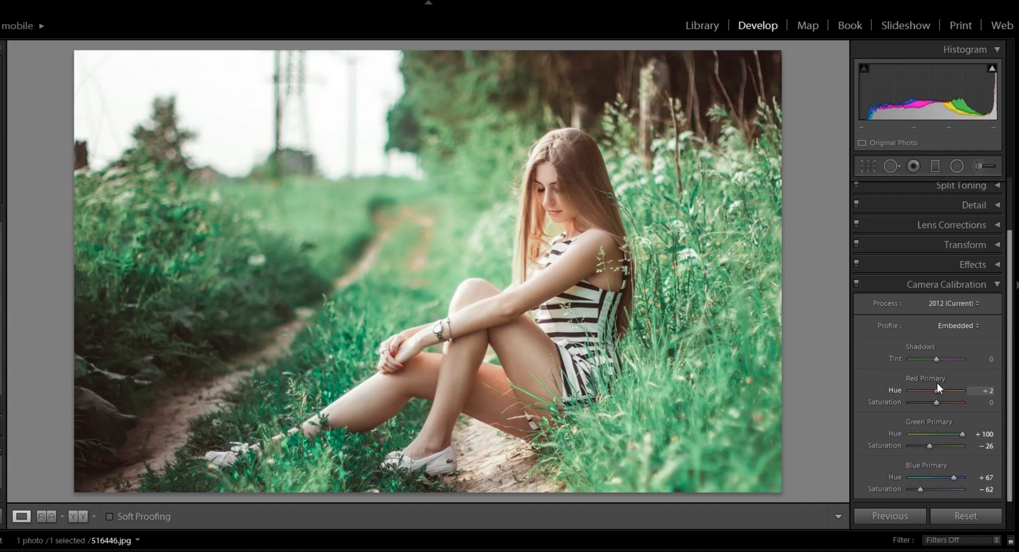
left_click(998, 285)
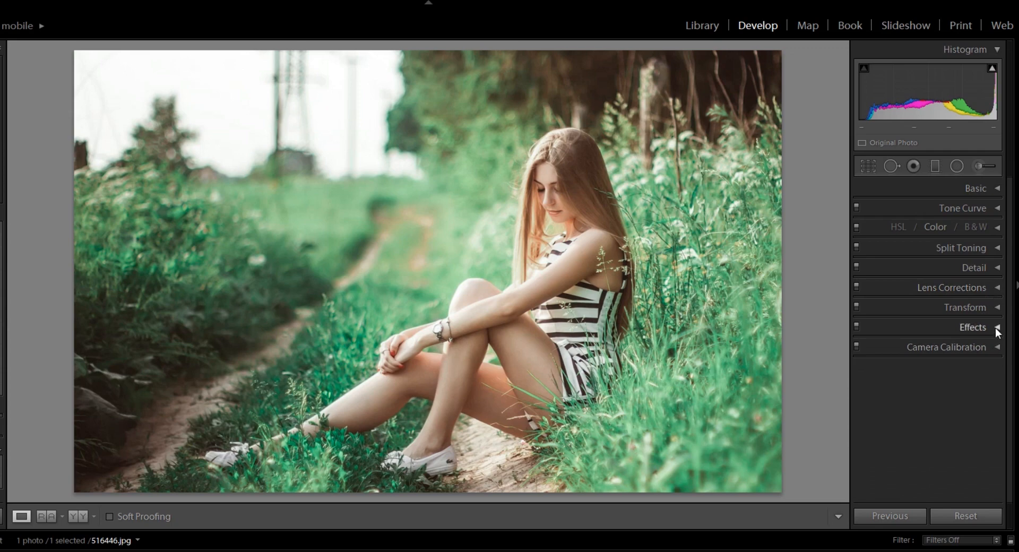
Split tone the photo with highlights at hue 30, saturation 26 and shadows at hue 116, saturation 15
left_click(997, 250)
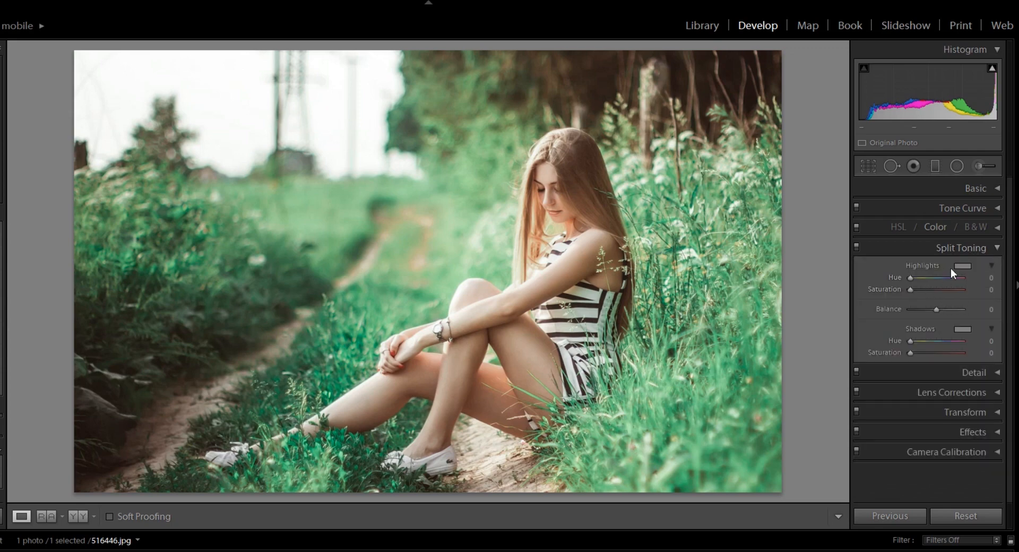
mouse_move(910, 278)
left_mouse_down()
mouse_move(919, 277)
mouse_move(913, 289)
mouse_move(925, 287)
mouse_move(912, 273)
left_mouse_up()
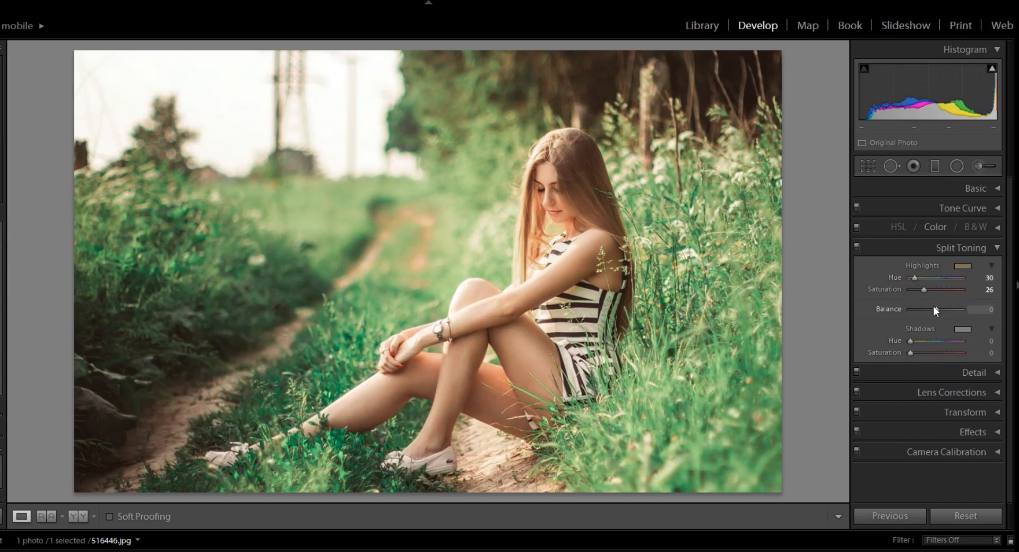
mouse_move(911, 340)
left_mouse_down()
mouse_move(932, 355)
mouse_move(918, 355)
mouse_move(928, 337)
left_mouse_up()
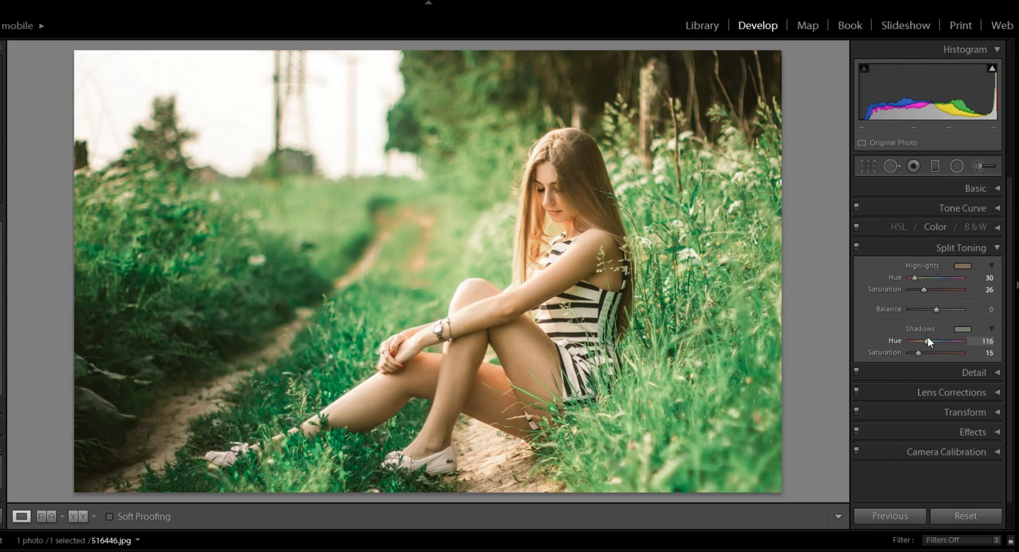
left_click(999, 247)
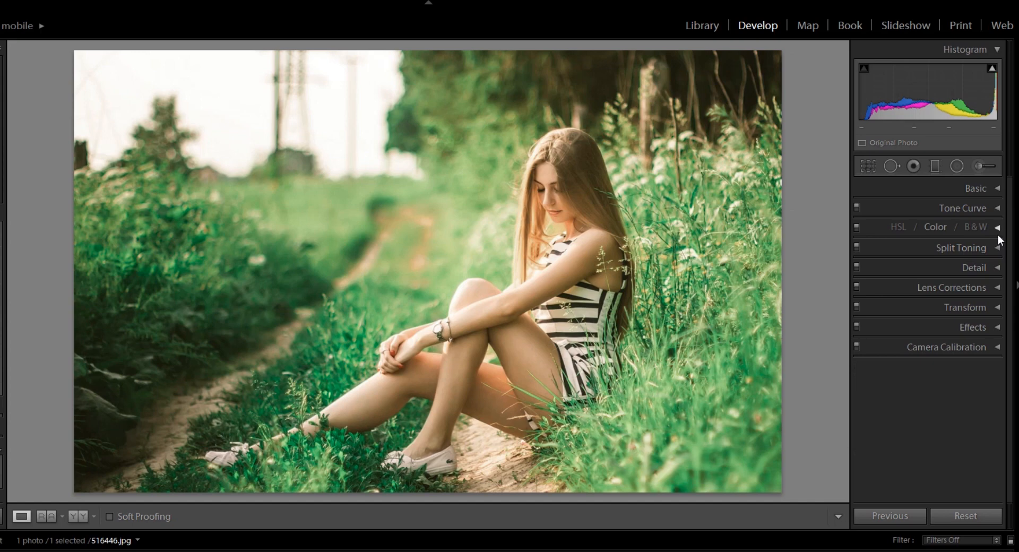
Set HSL hues to Yellow −58, Green +44, Aqua −60, Blue −29 and saturations to Green −22, Aqua −31, Blue −38
left_click(998, 227)
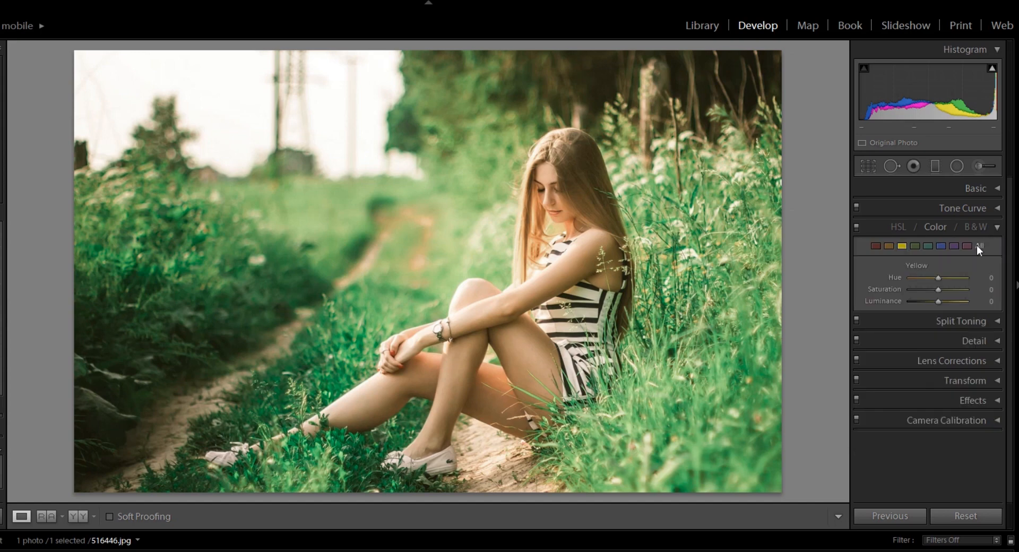
left_click(900, 229)
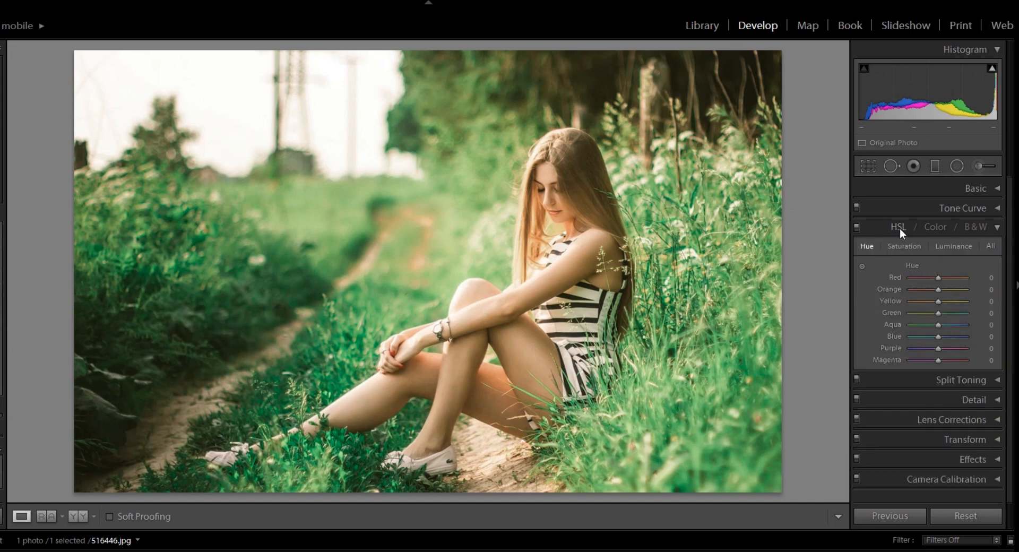
left_click(991, 246)
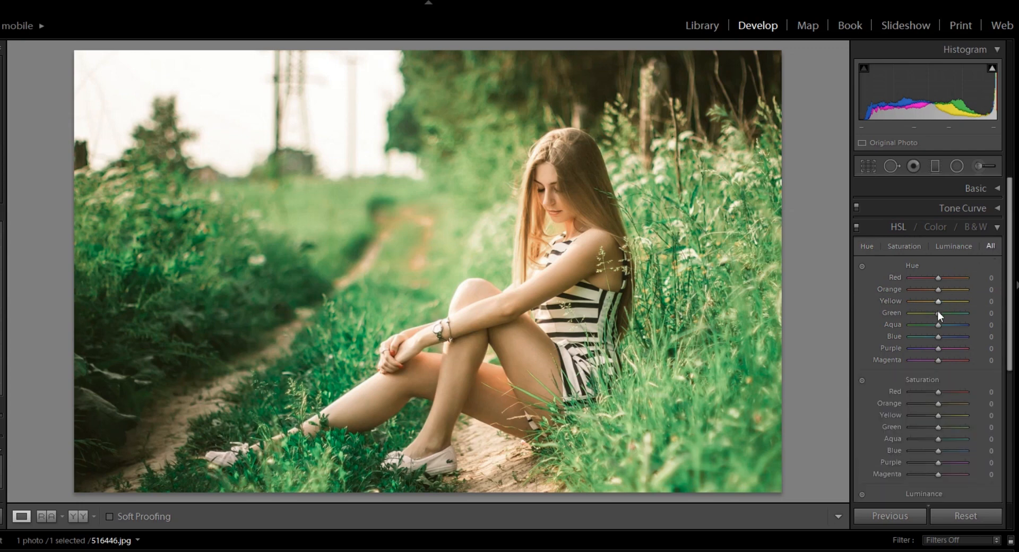
left_click_drag(972, 298, 951, 313)
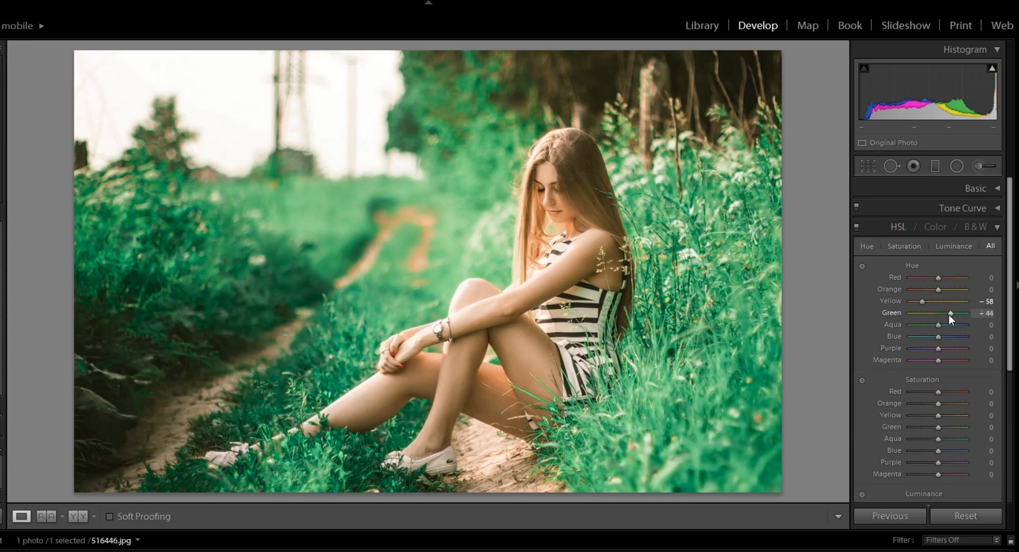
left_click_drag(938, 325, 921, 324)
left_click_drag(937, 338, 929, 334)
left_click_drag(937, 424, 928, 450)
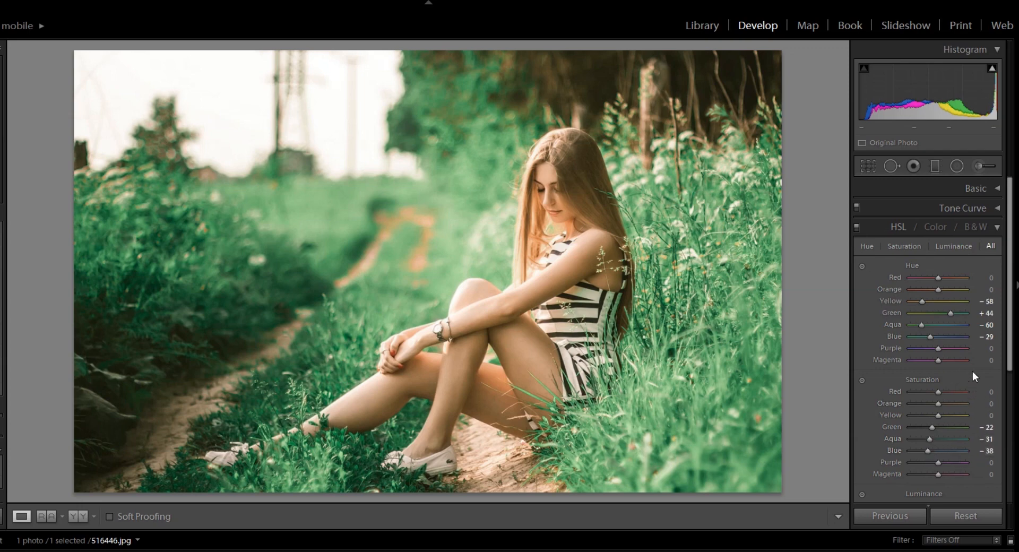
Set HSL luminance to Red +11, Orange +27, Green −4, Aqua +51 and Blue +38
left_click_drag(1010, 344, 1010, 440)
left_click_drag(938, 360, 945, 360)
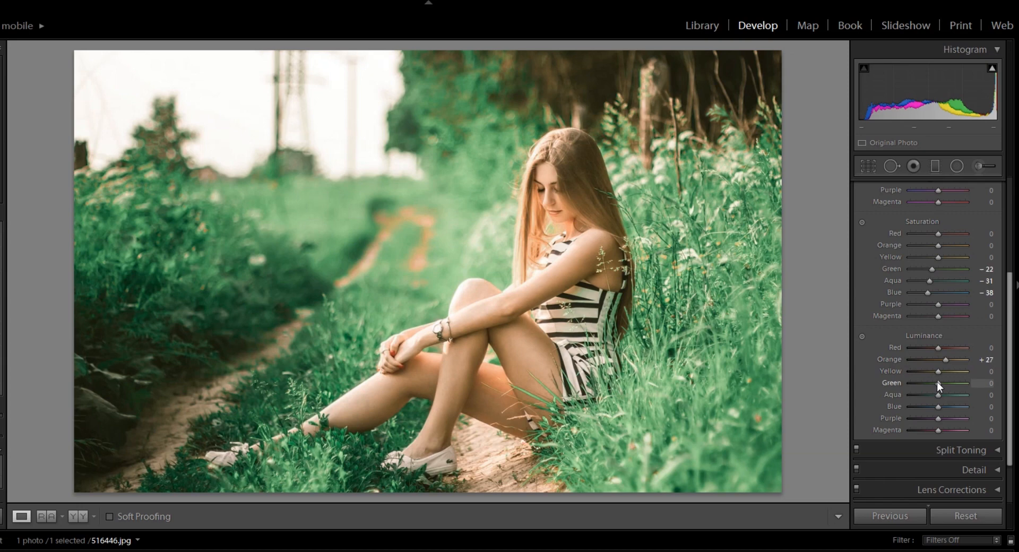
left_click_drag(937, 381, 949, 405)
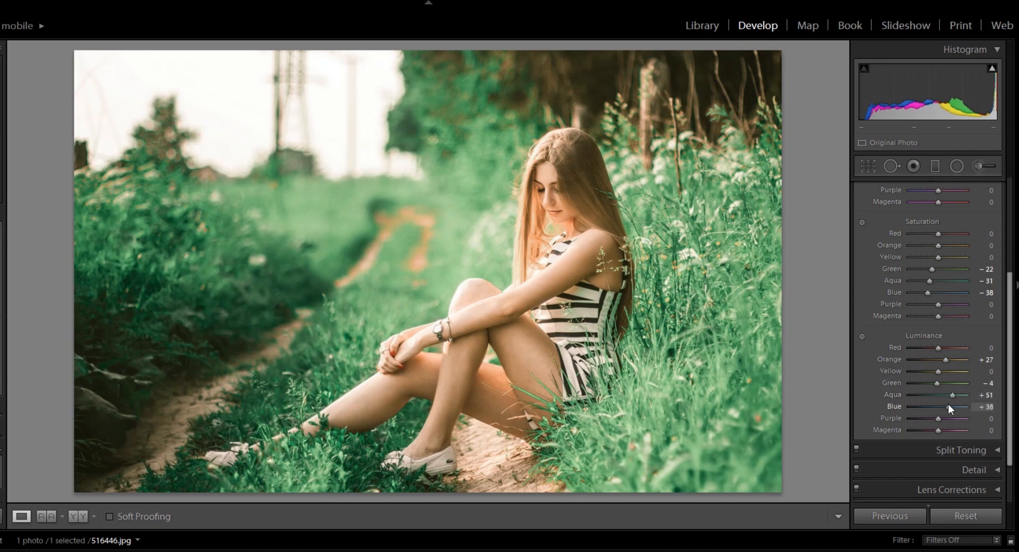
left_click(940, 347)
left_click_drag(939, 347, 942, 347)
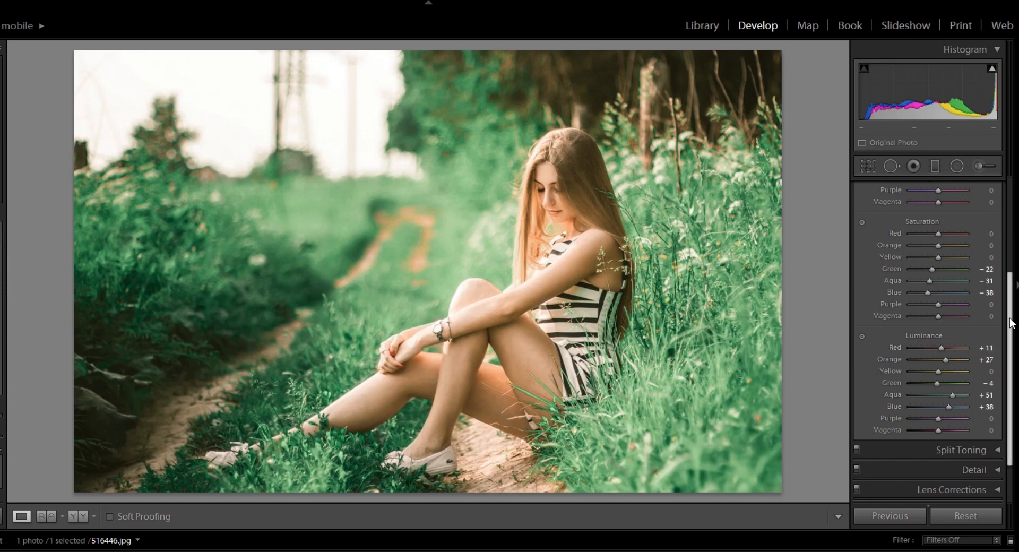
left_click_drag(1008, 311, 1017, 229)
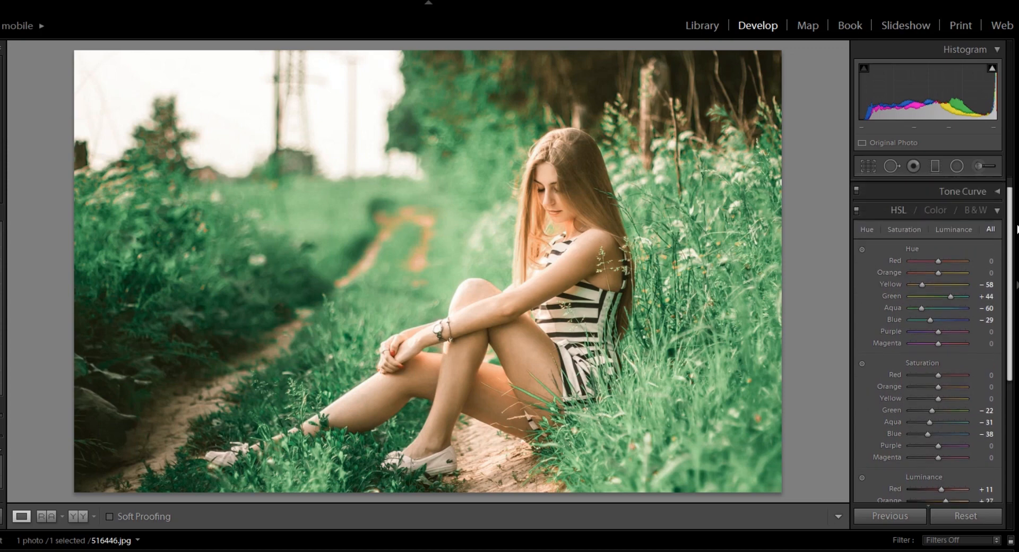
left_click(998, 211)
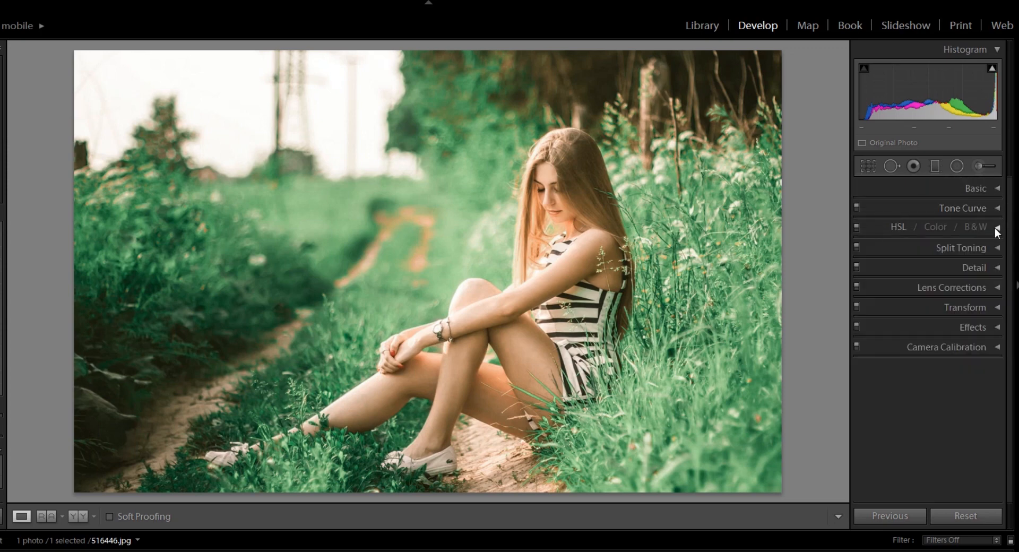
Set the tone curve regions to Highlights +20, Lights +3, Darks +15 and Shadows −20
left_click(995, 212)
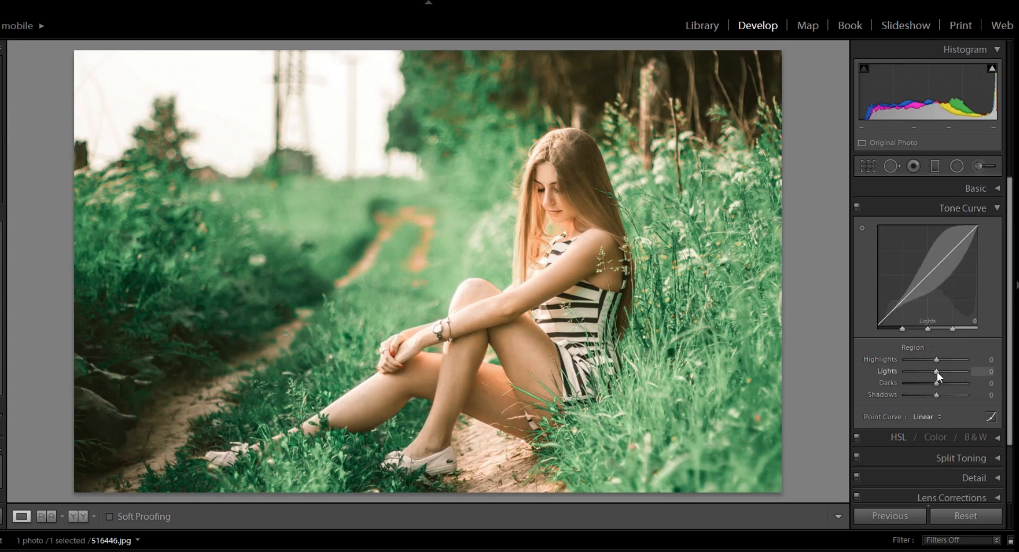
left_click_drag(938, 358, 929, 395)
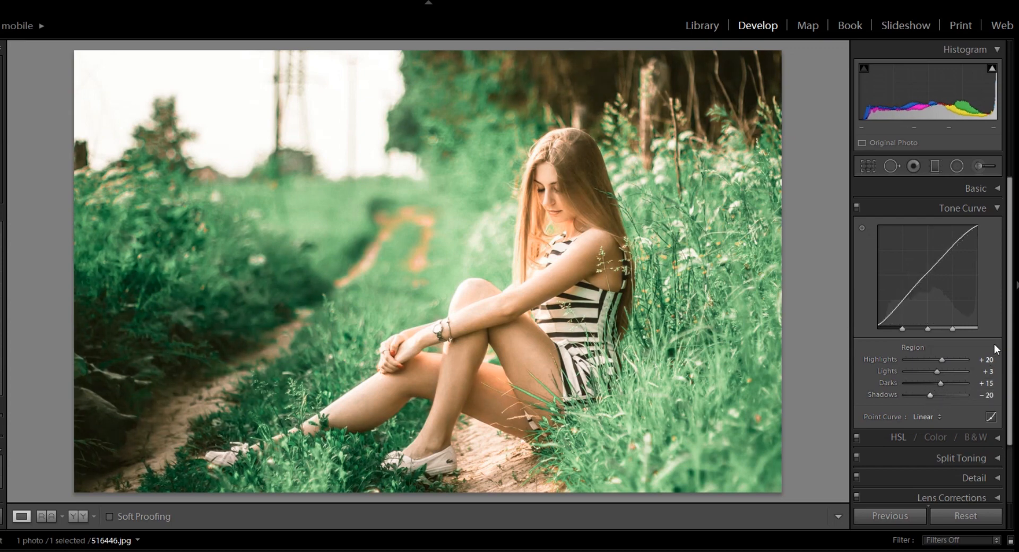
left_click(998, 208)
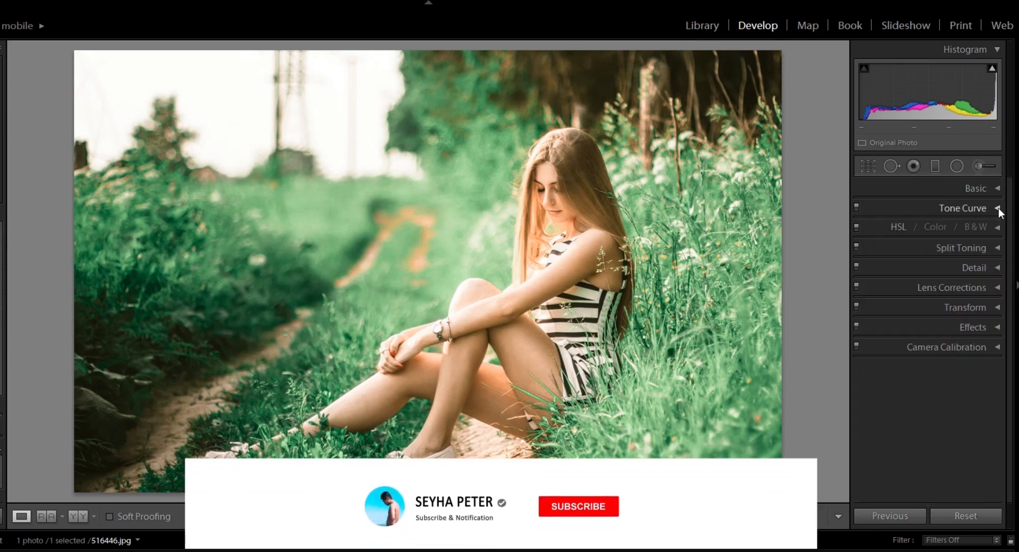
In the Basic adjustments, set Temp −2, Highlights −12, Shadows +14, Whites −19 and Clarity −12
left_click(998, 191)
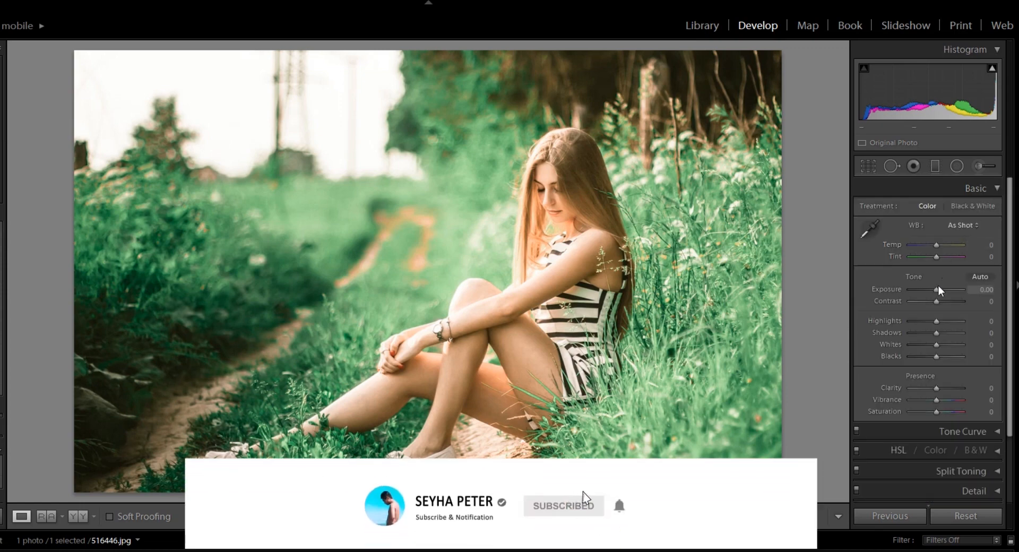
left_click_drag(938, 244, 938, 244)
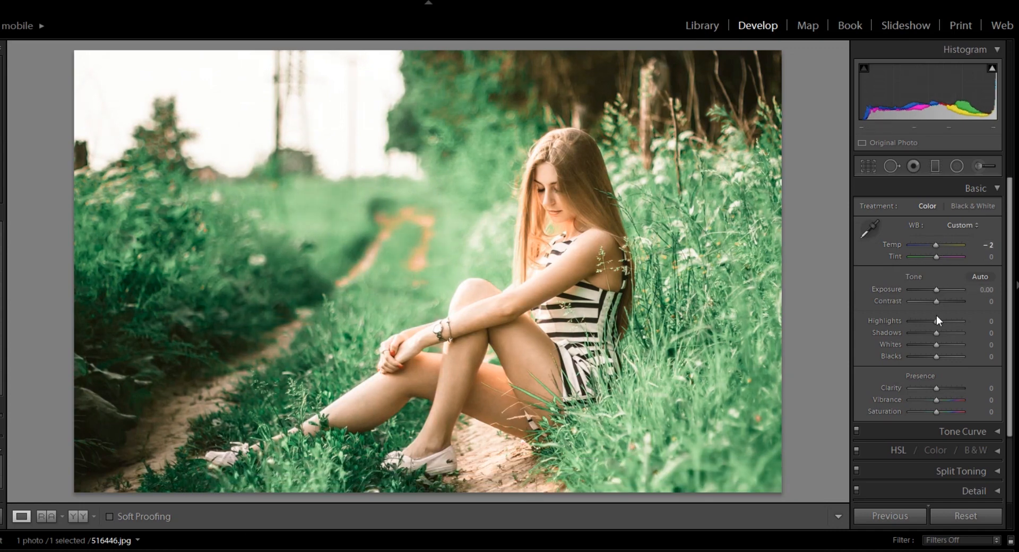
left_click_drag(938, 320, 931, 345)
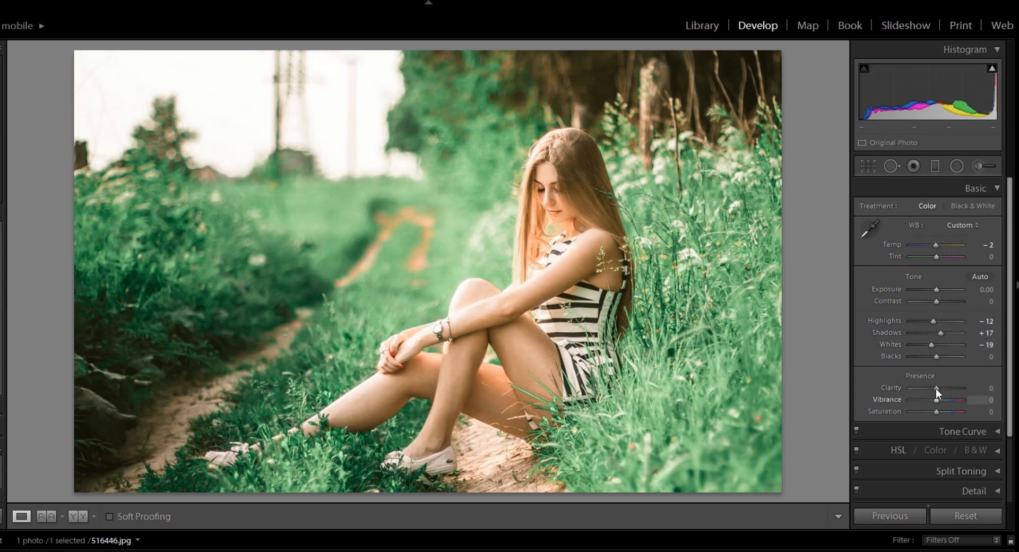
left_click_drag(935, 386, 933, 386)
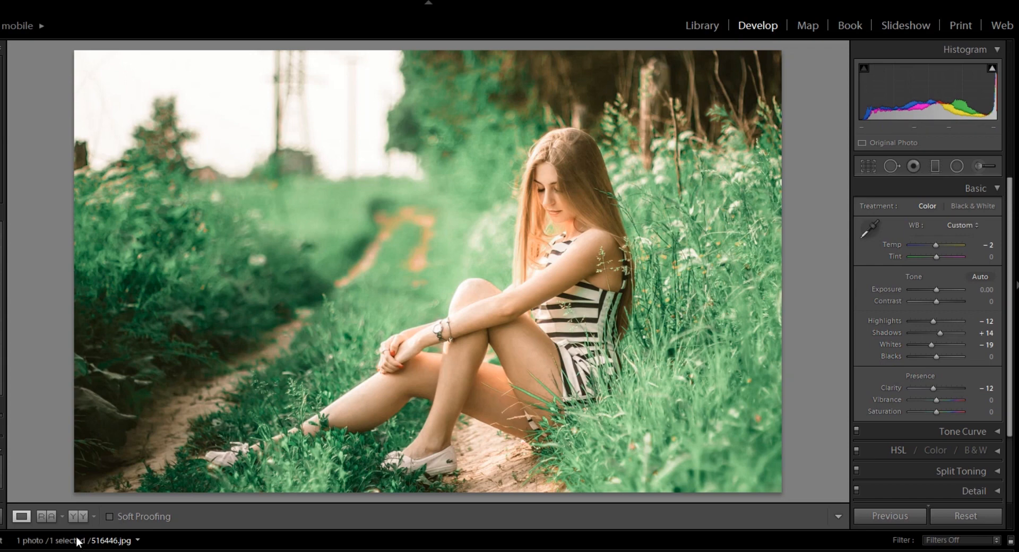
Compare the photo before and after side by side, and set the HSL Orange hue to −20 before returning to the single view
left_click(76, 517)
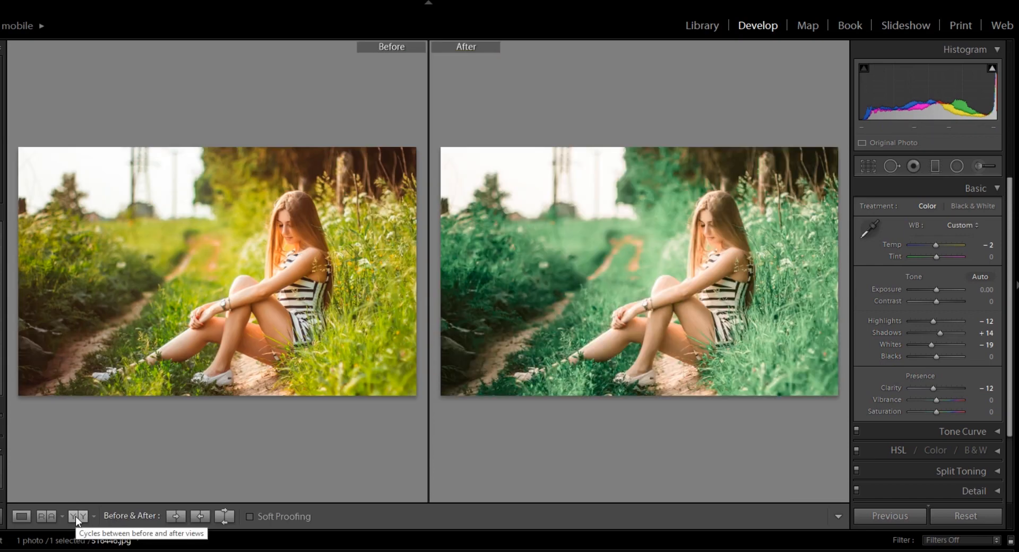
left_click(993, 189)
left_click(998, 227)
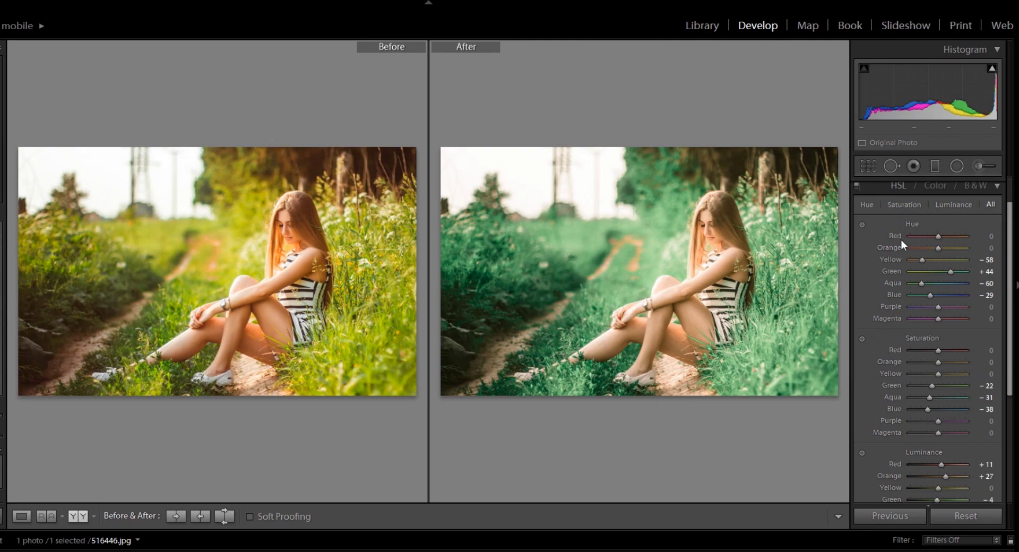
left_click_drag(938, 246, 933, 247)
left_click(21, 517)
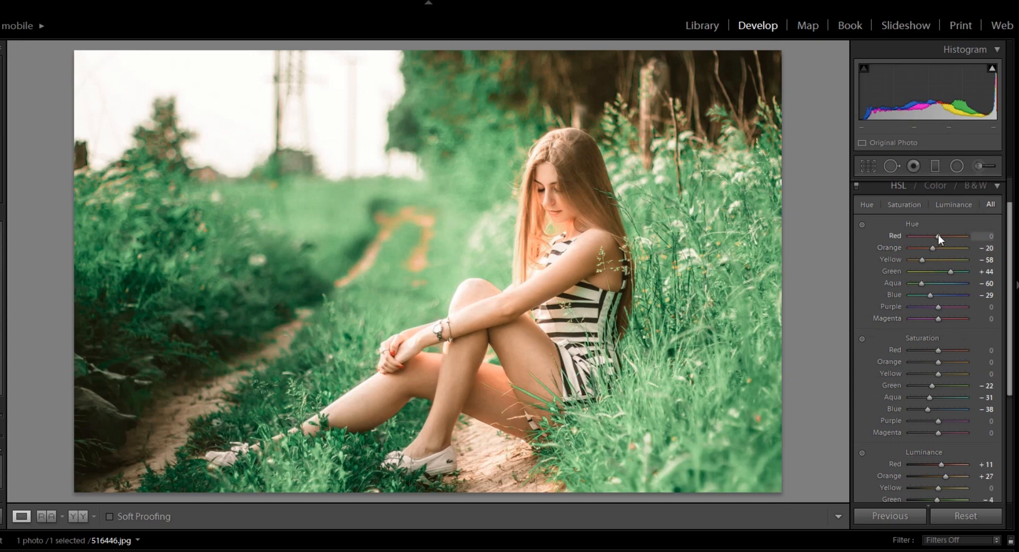
Set HSL hues to Red −47, Orange −38, Yellow −20, saturations to Red +20, Orange +24, Yellow +29, and Red luminance to +36
left_click_drag(939, 235, 927, 259)
left_click_drag(939, 350, 945, 358)
left_click_drag(939, 374, 948, 373)
left_click_drag(1010, 349, 1007, 420)
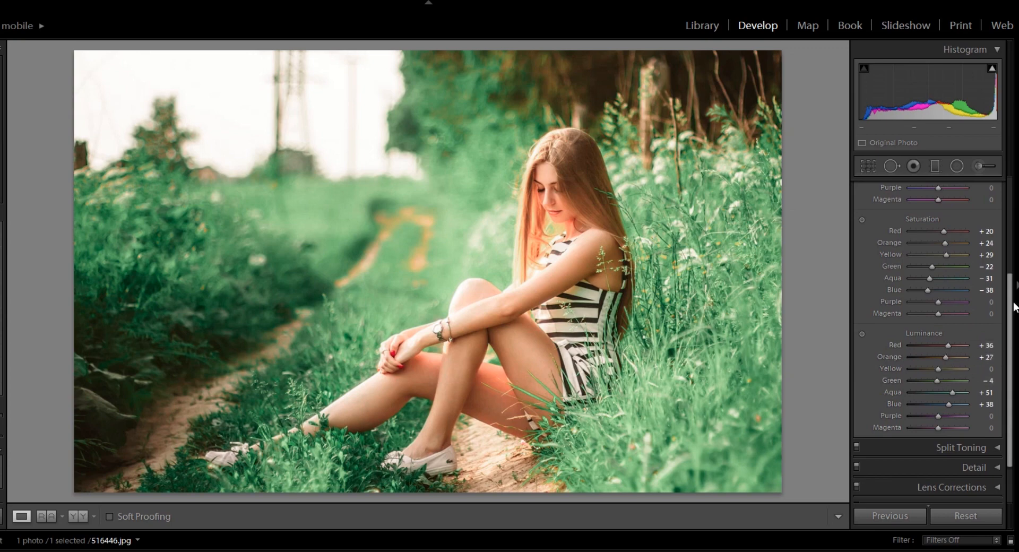
In the per-color adjustments, set Aqua hue to +4, saturation to +2 and luminance to about +11
left_click_drag(1010, 306, 1010, 210)
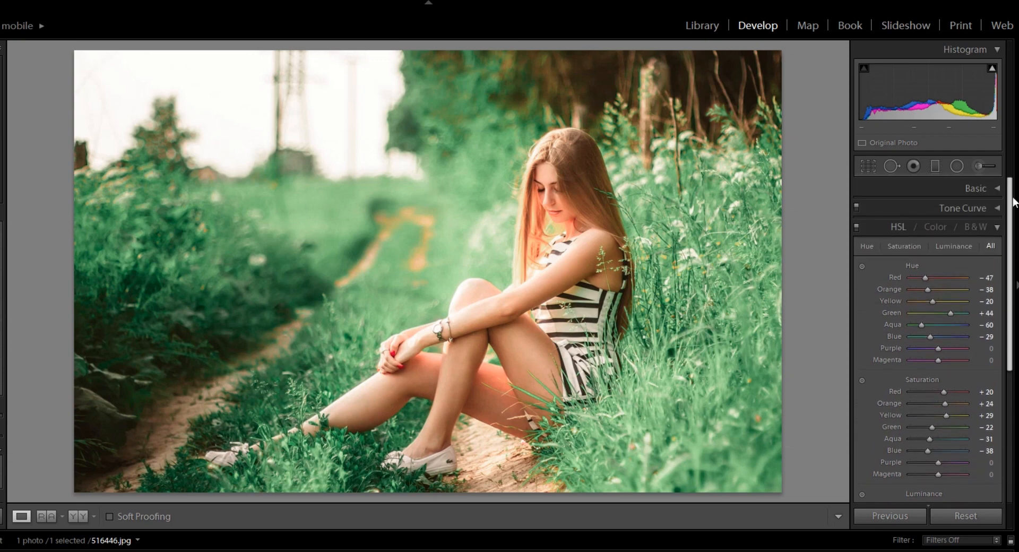
left_click(936, 227)
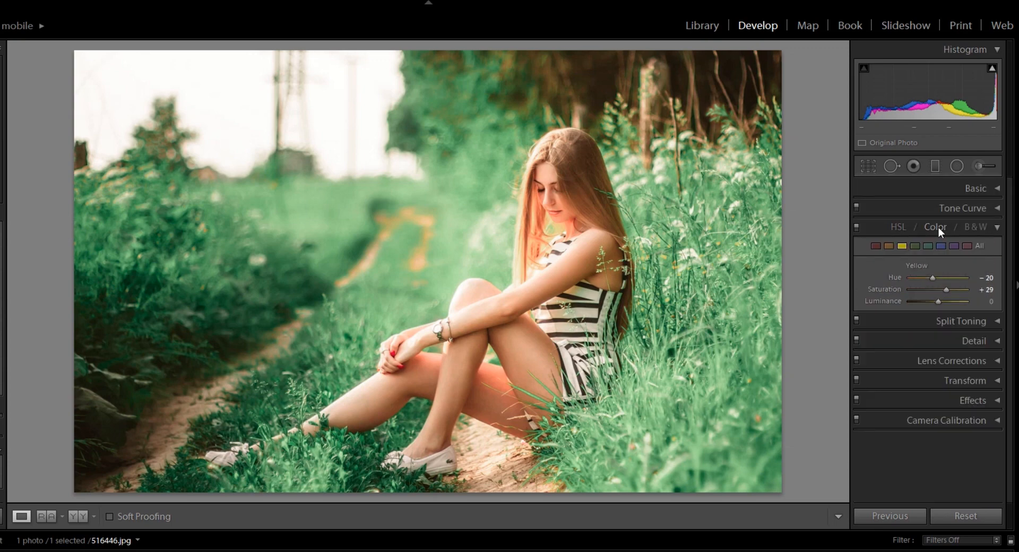
left_click(928, 245)
left_click_drag(920, 277, 940, 301)
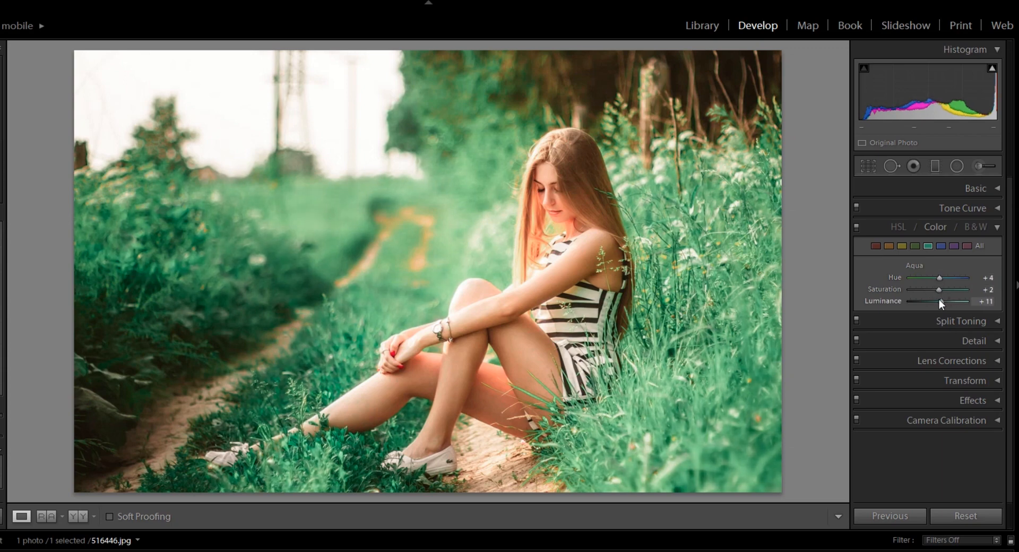
left_click_drag(939, 299, 942, 301)
Set the Green hue to −16, saturation to −20 and luminance to +7
left_click(913, 245)
left_click_drag(951, 276, 934, 278)
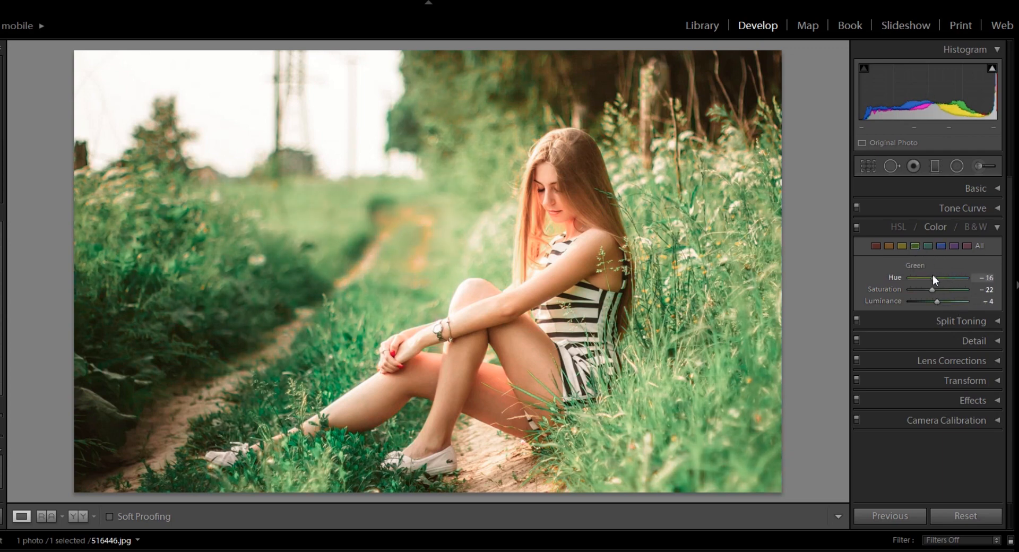
left_click_drag(932, 290, 941, 296)
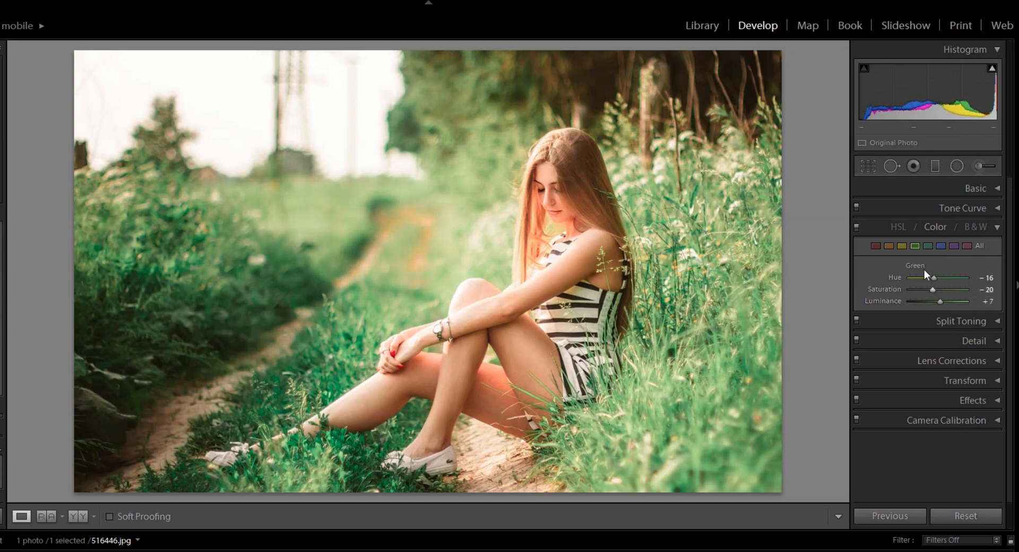
Set the Yellow hue to +27, then the Orange saturation to +2 and luminance to +29
left_click(903, 246)
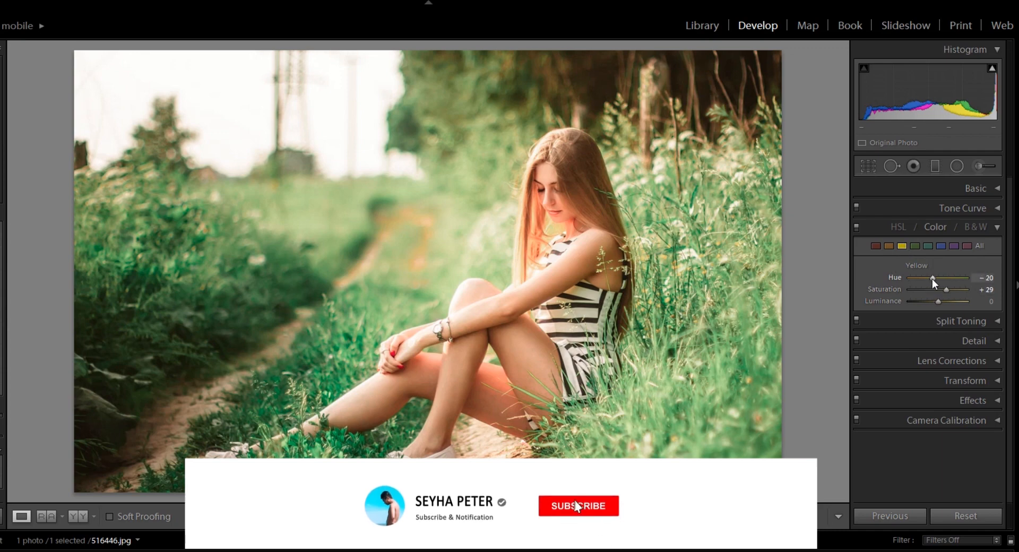
left_click_drag(933, 279, 945, 283)
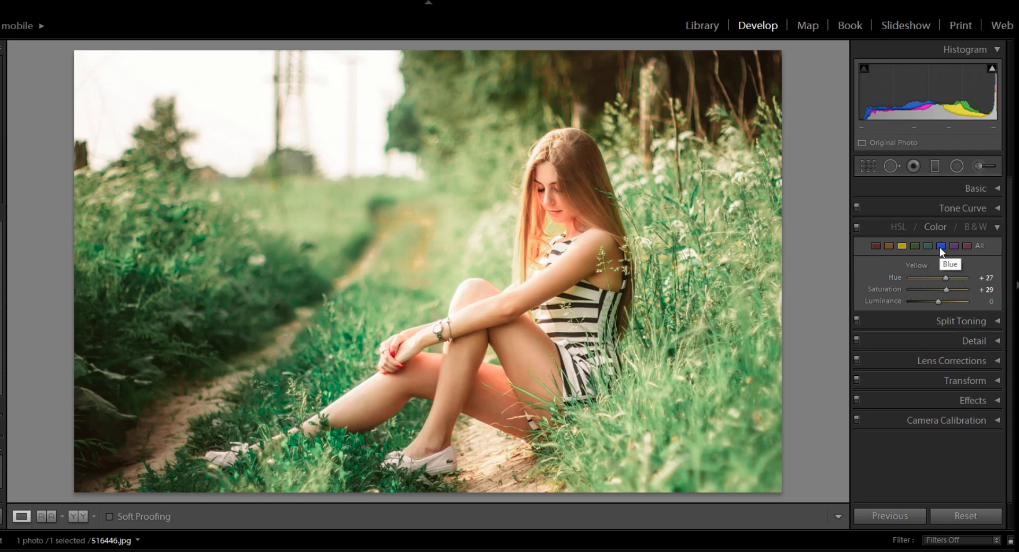
left_click(889, 246)
mouse_move(935, 277)
left_mouse_down()
mouse_move(925, 276)
mouse_move(940, 287)
left_mouse_up()
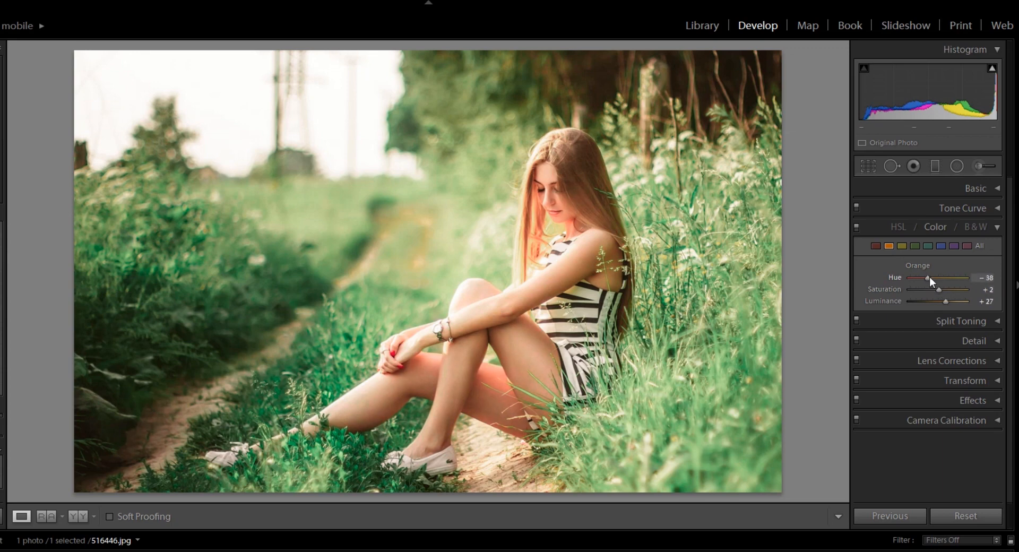
left_click_drag(947, 298, 947, 298)
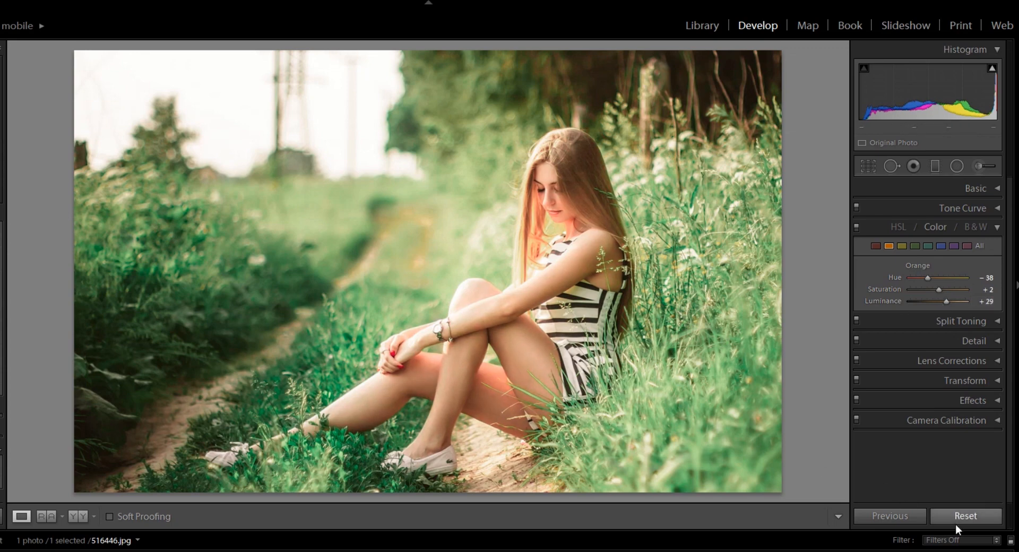
Compare the photo before and after side by side, examine the subject up close, and review the tone curve settings
left_click(78, 516)
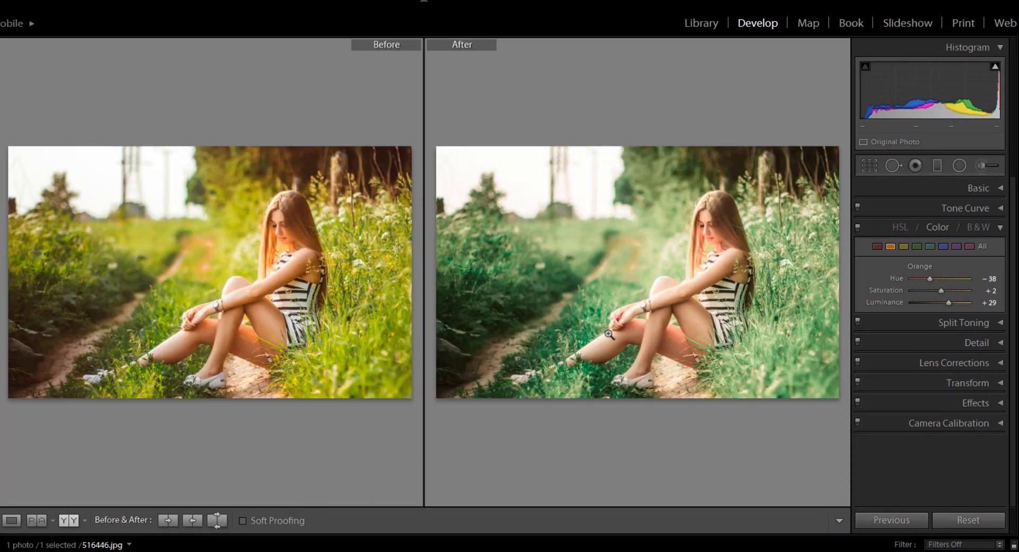
left_click(700, 275)
left_click_drag(702, 285, 647, 262)
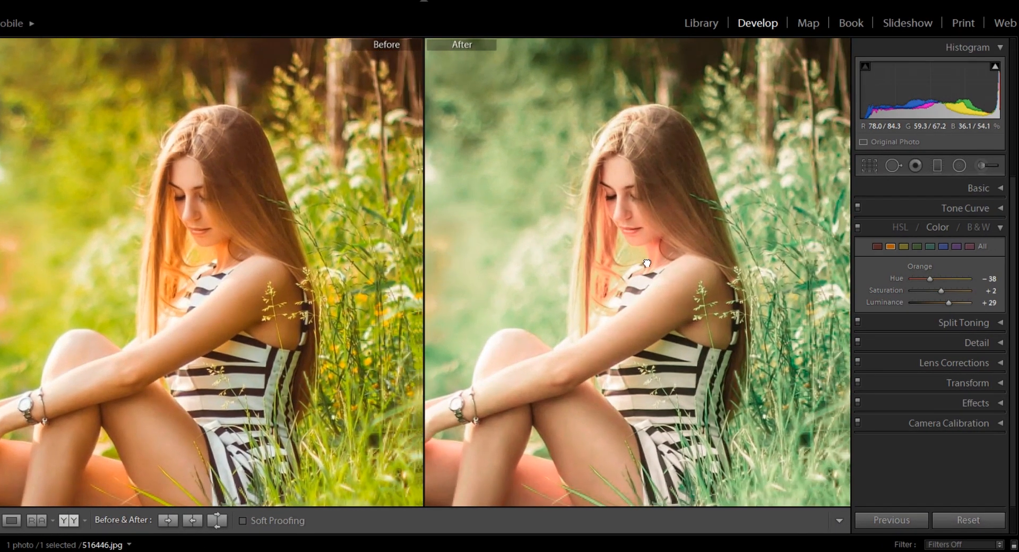
left_click(658, 213)
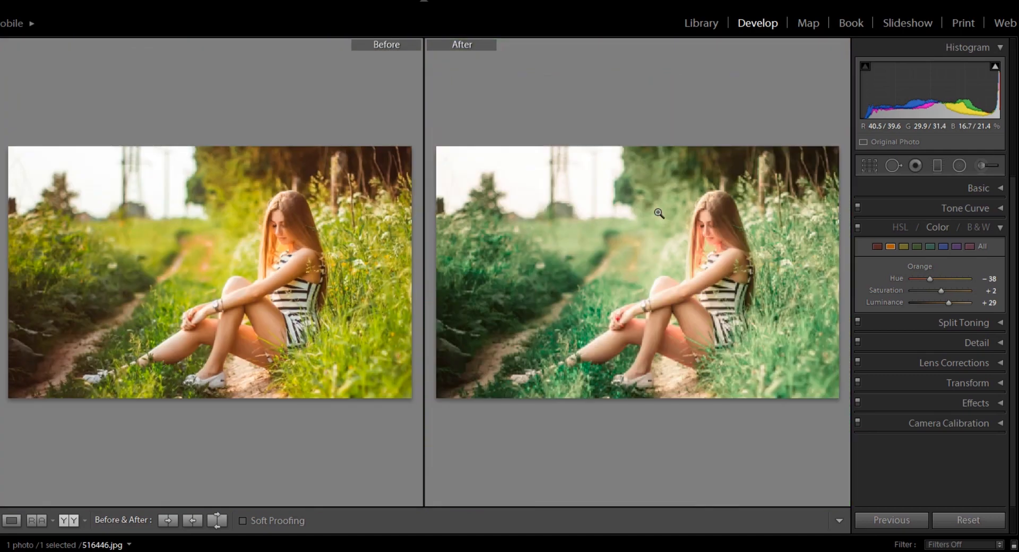
left_click(998, 228)
left_click(1002, 211)
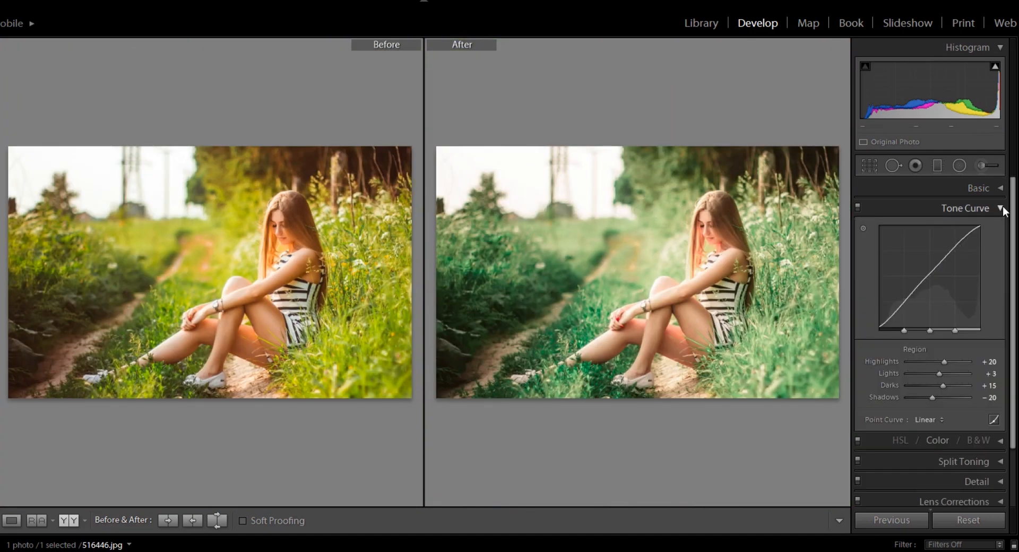
left_click(1002, 209)
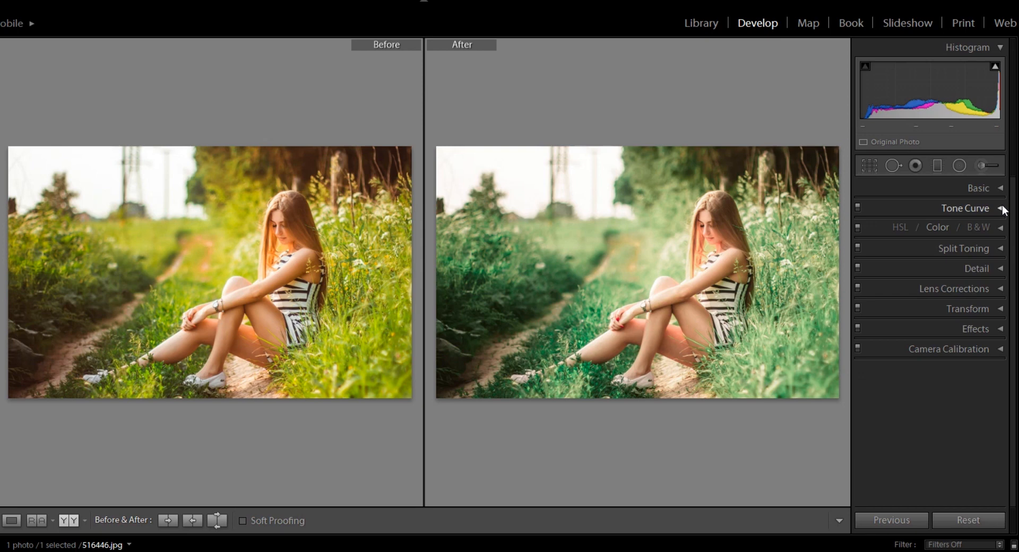
Add a post-crop vignette with Amount −10, Midpoint 25, Roundness −24, Feather 75 and Highlights 29
left_click(1001, 330)
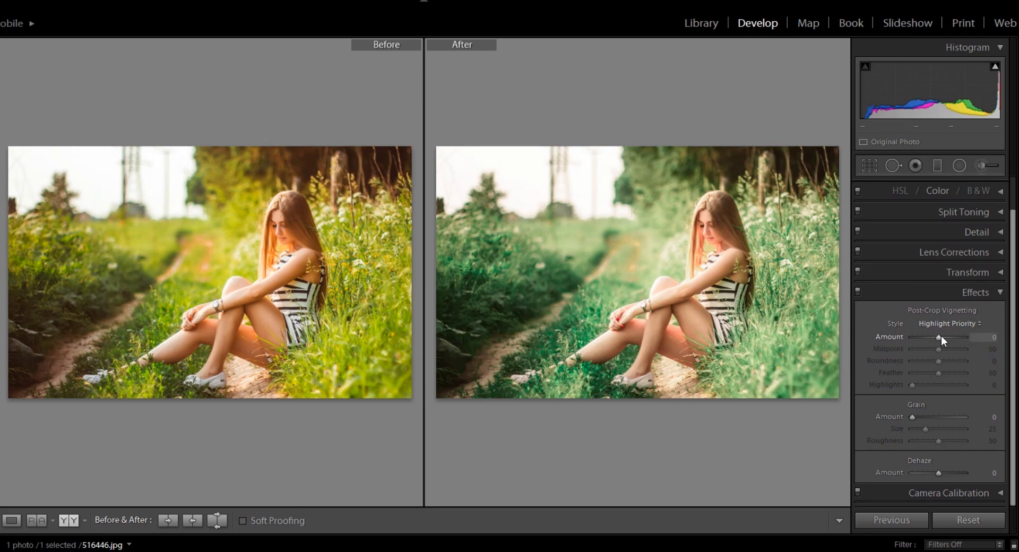
left_click_drag(936, 335, 936, 337)
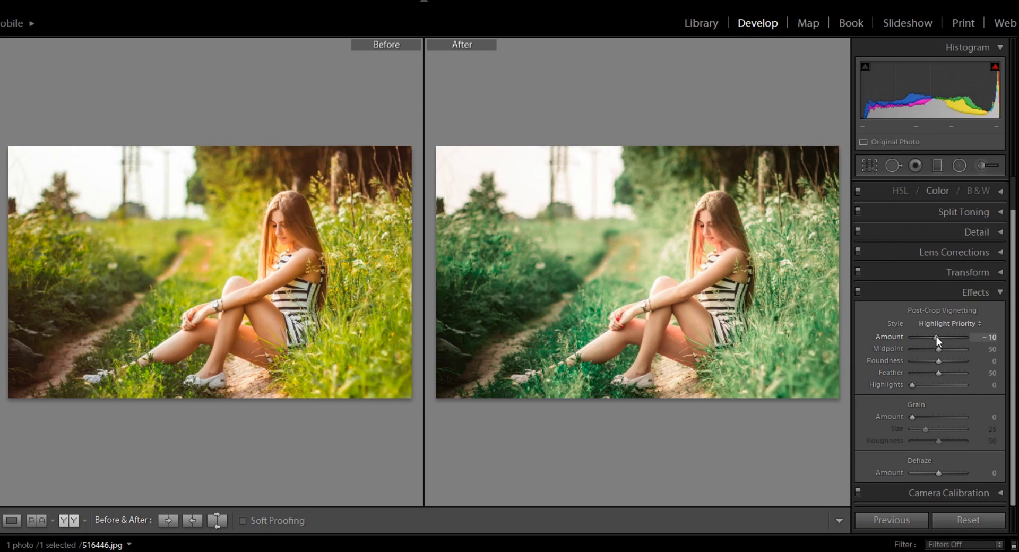
left_click_drag(938, 348, 928, 383)
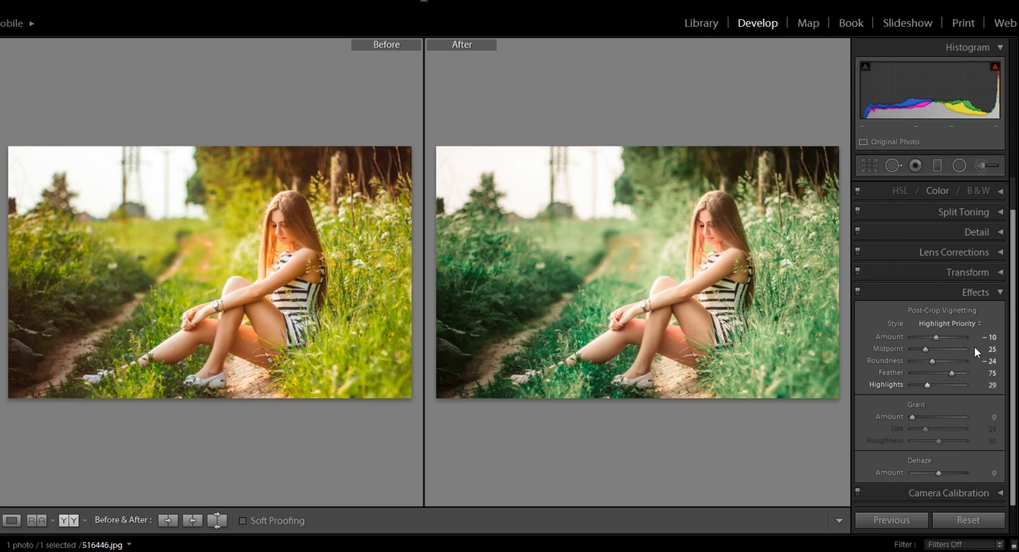
left_click(1000, 291)
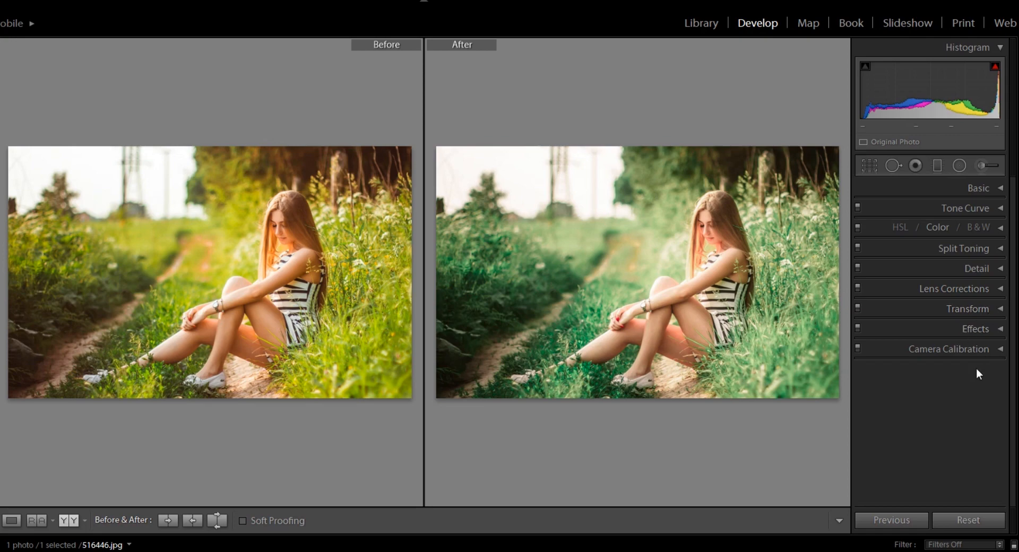
Examine the subject's face and skin tones up close in the before/after comparison and in the single view
left_click(717, 271)
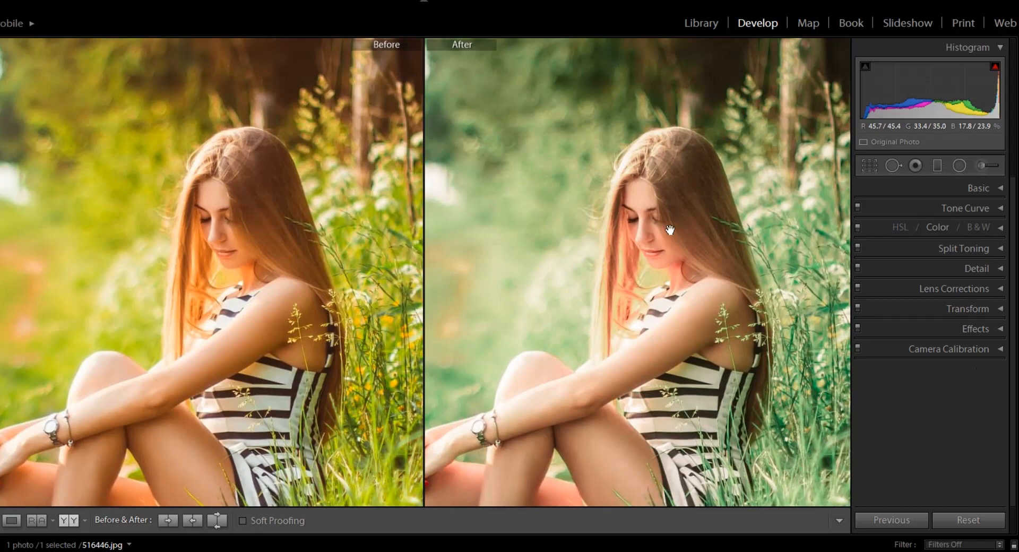
left_click(670, 230)
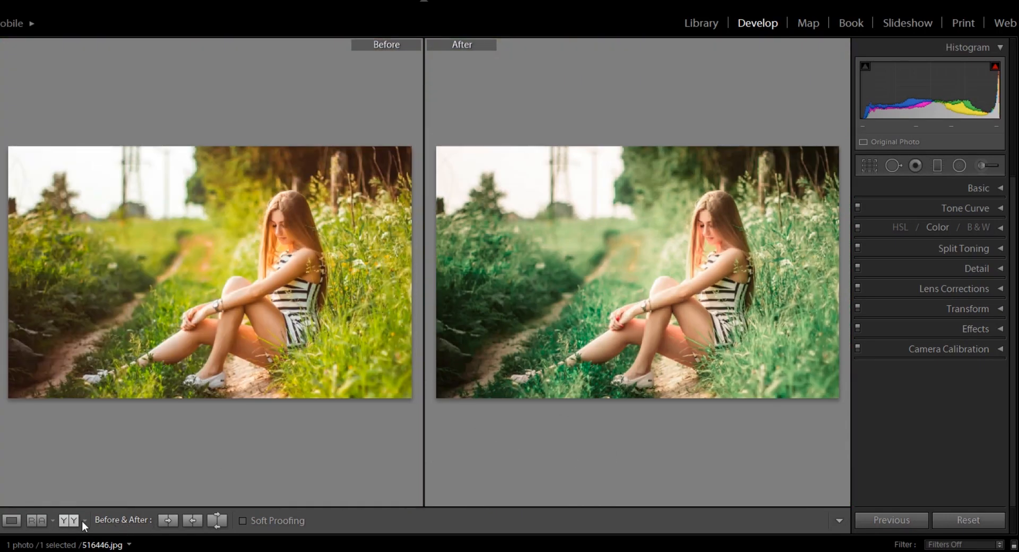
left_click(12, 520)
left_click(579, 178)
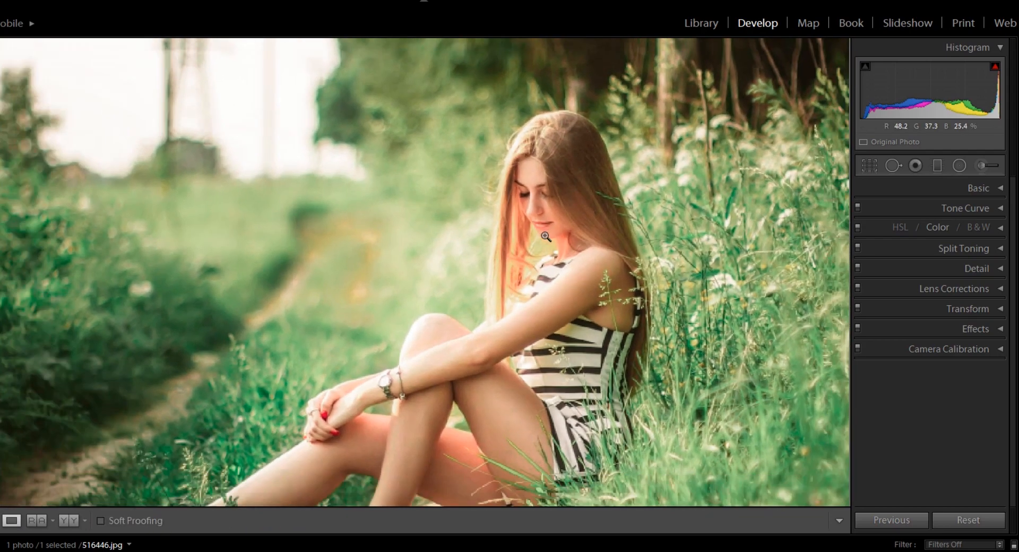
left_click(564, 210)
left_click(568, 206)
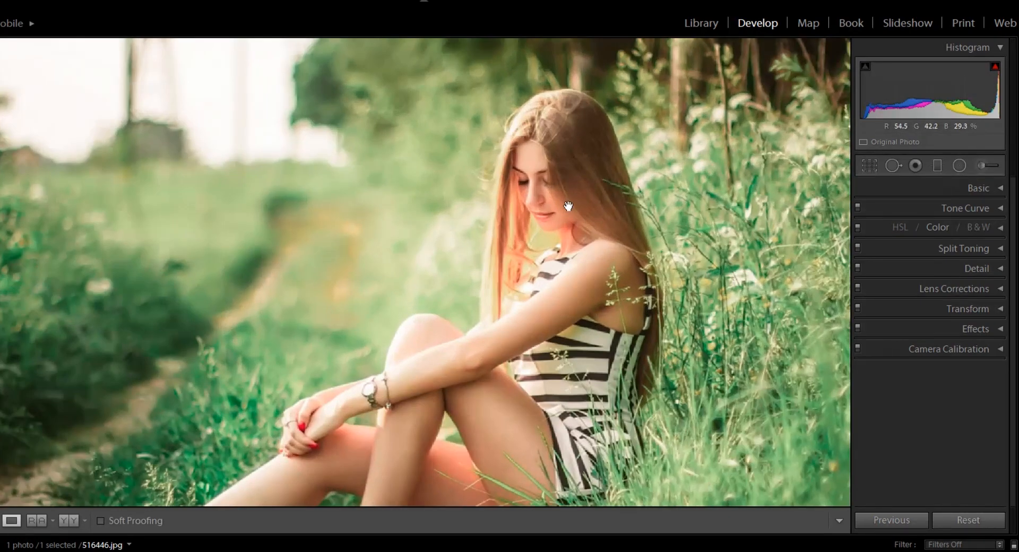
left_click(538, 204)
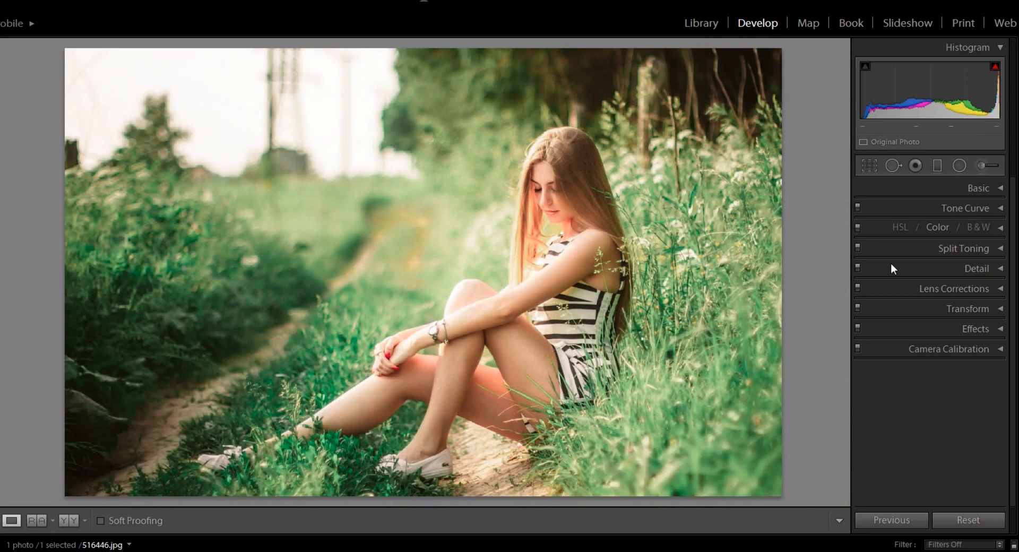
Warm the white balance by setting Temp to +10 in the Basic adjustments
left_click(1001, 188)
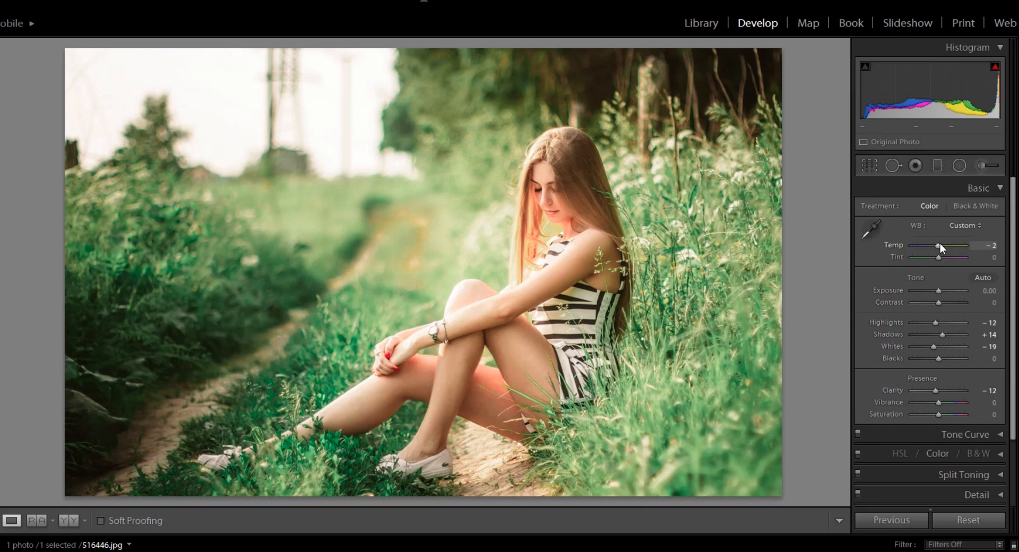
left_click_drag(939, 242, 942, 244)
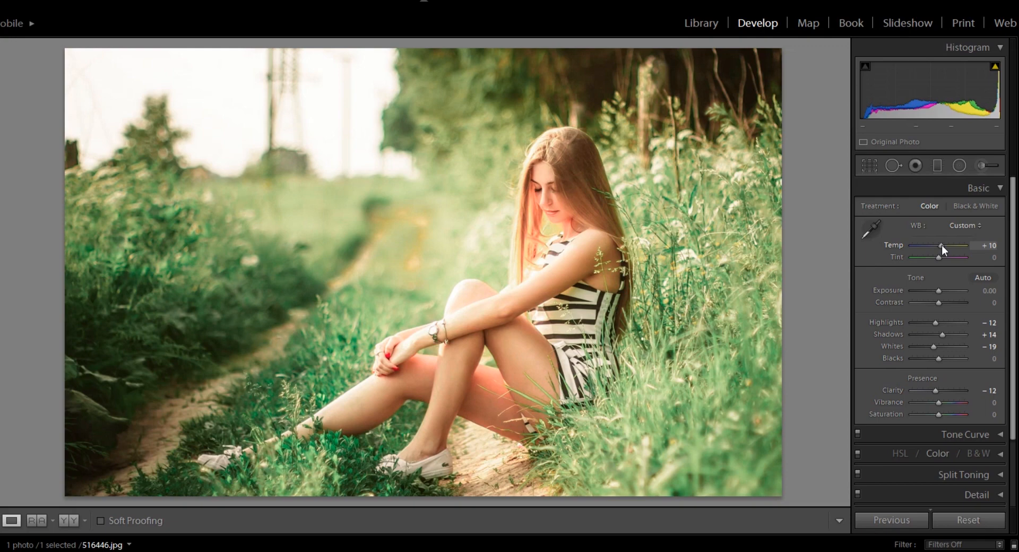
left_click(1002, 189)
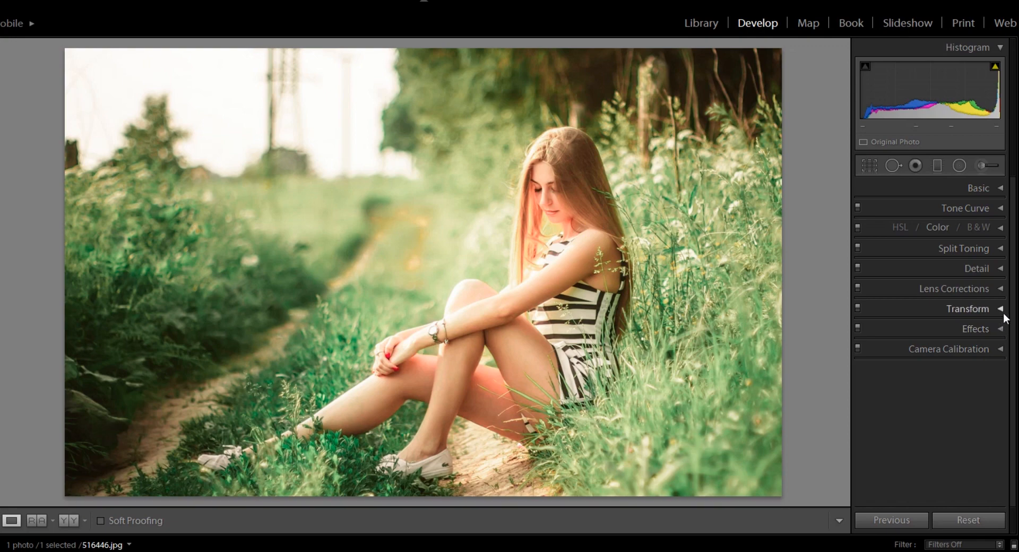
Set the sharpening Amount to 27 and the noise reduction Luminance to 14
left_click(1001, 268)
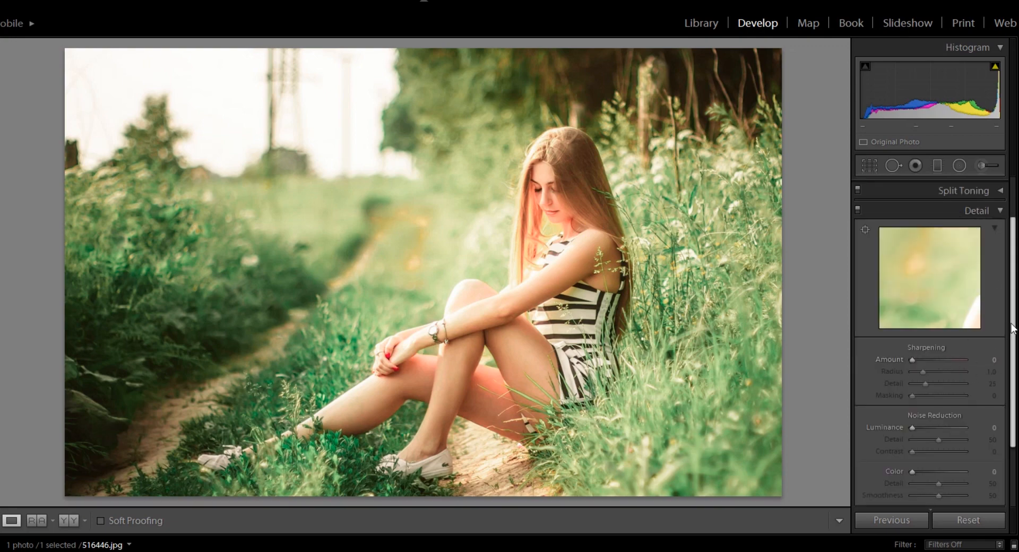
scroll(956, 353, "down", 1)
left_click_drag(915, 337, 923, 340)
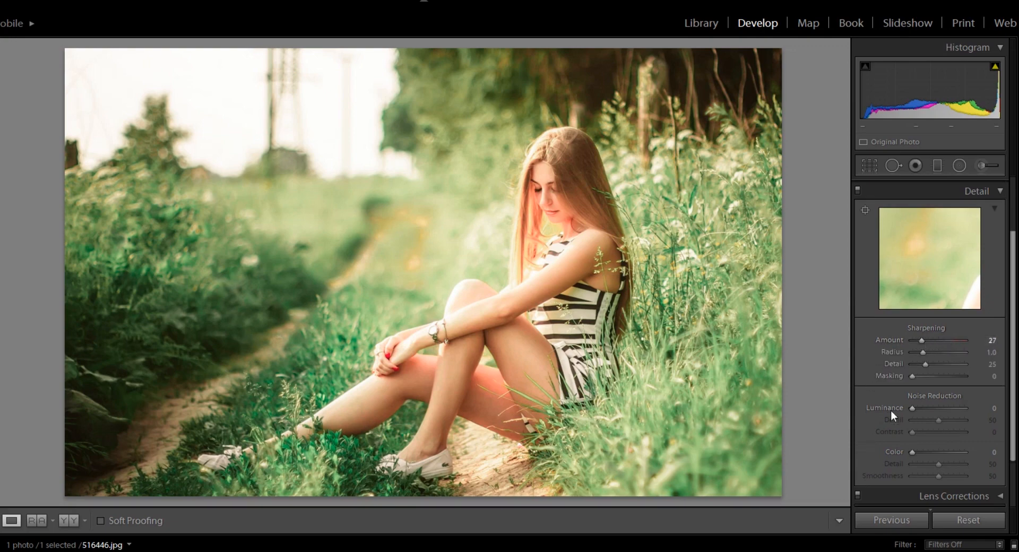
left_click_drag(910, 408, 919, 409)
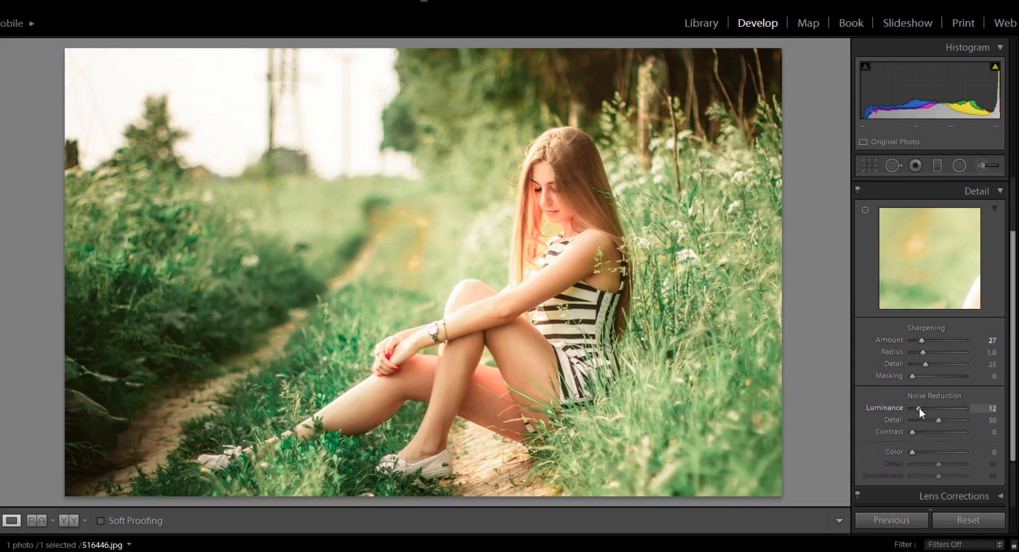
Inspect the sharpening and noise reduction up close across the photo, then return to the full view and close the detail settings
left_click(560, 225)
scroll(562, 188, "up", 5)
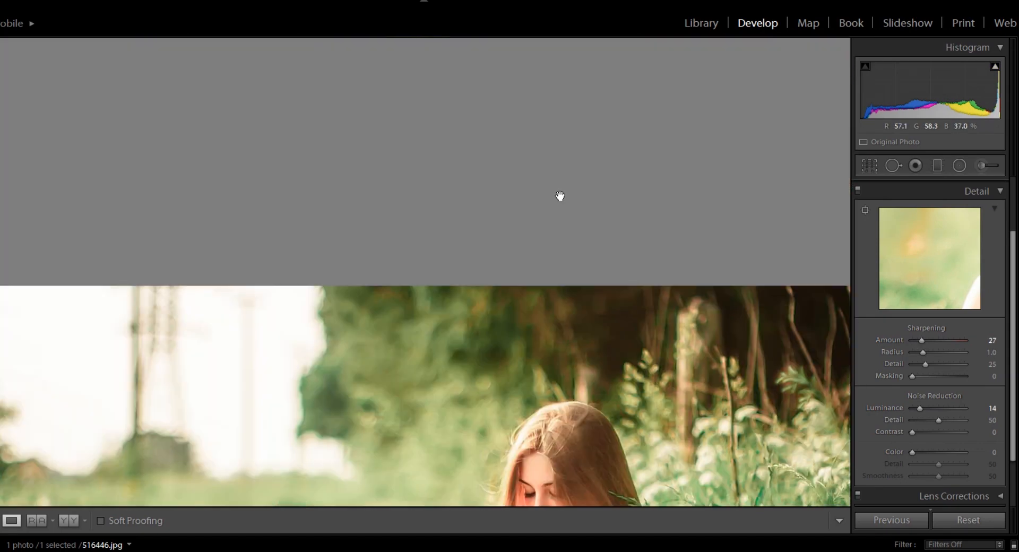
scroll(567, 268, "down", 7)
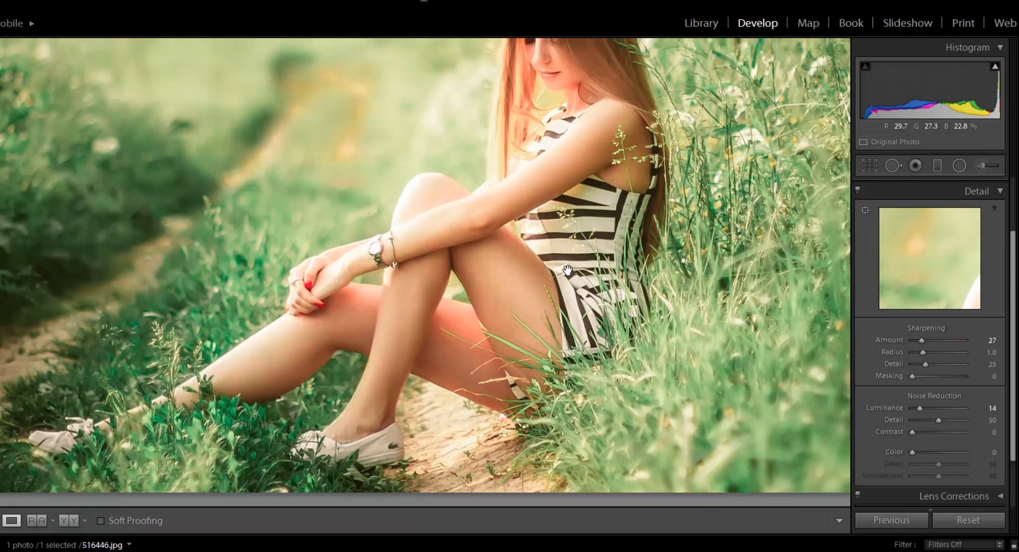
left_click(578, 273)
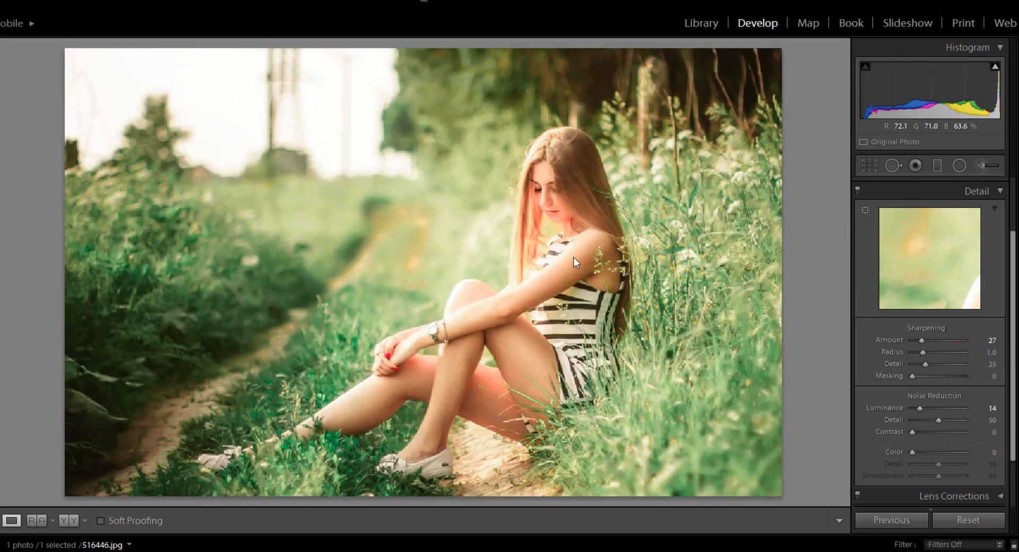
left_click(575, 257)
left_click(576, 259)
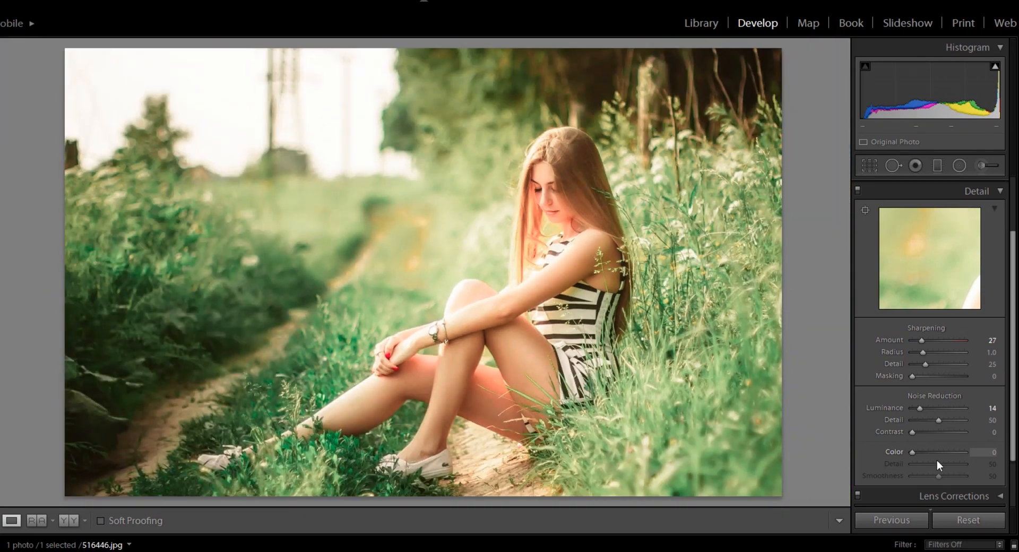
left_click(1001, 190, "ctrl")
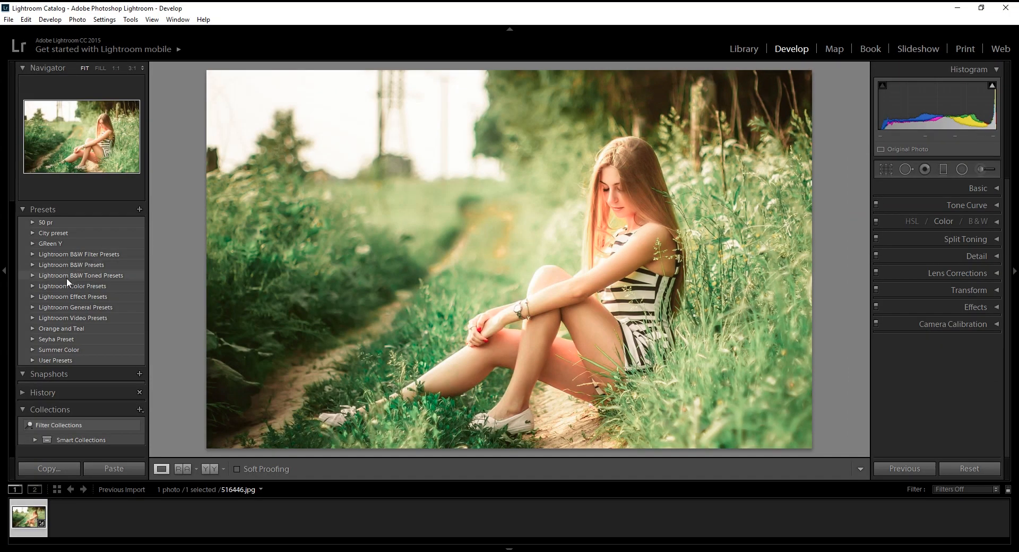
Save the current develop settings as a new preset named "teal green"
left_click(139, 210)
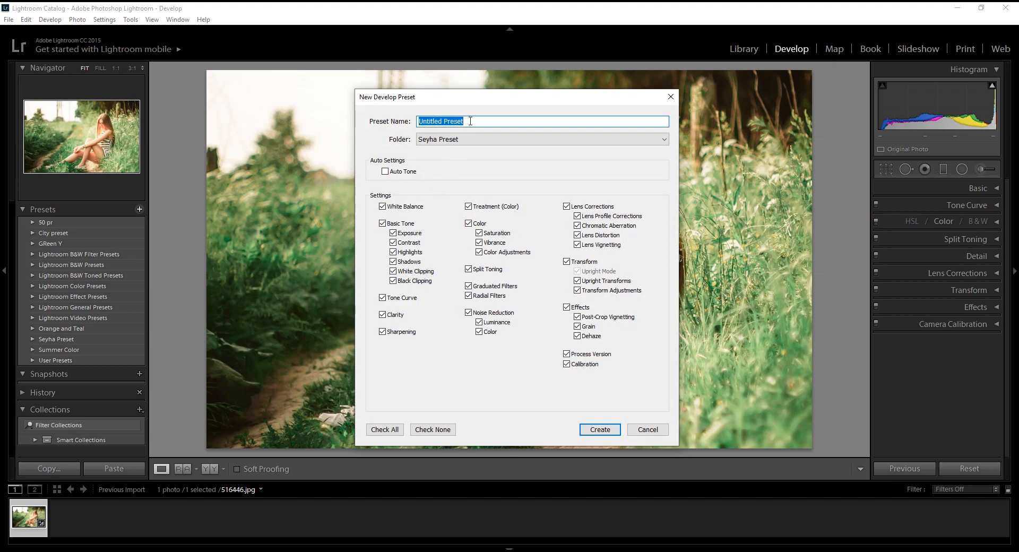
type("teal green")
left_click(601, 430)
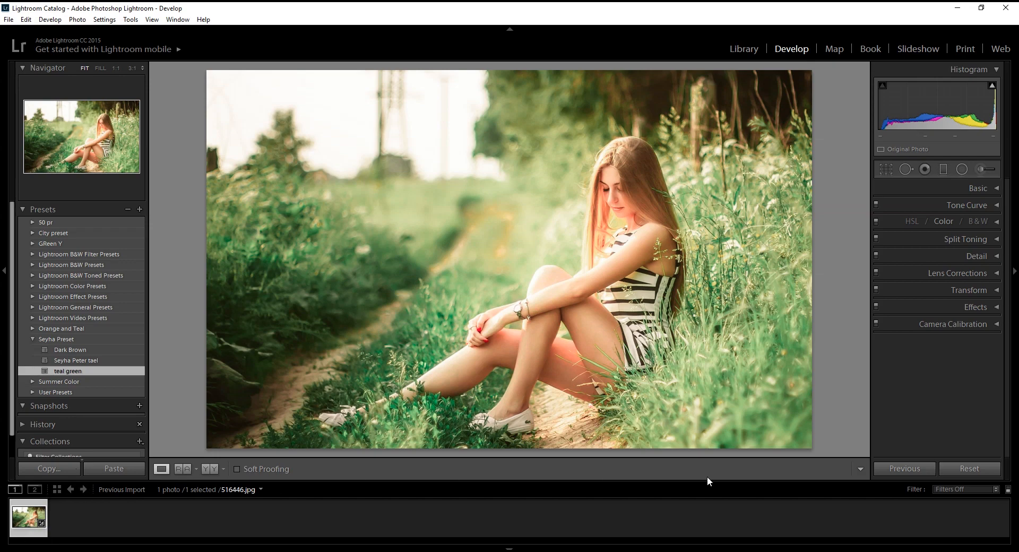
Start exporting the photo with the Export to DNG preset and open the Lightroom folder on drive D (E:) for the destination
left_click_drag(648, 220, 491, 233)
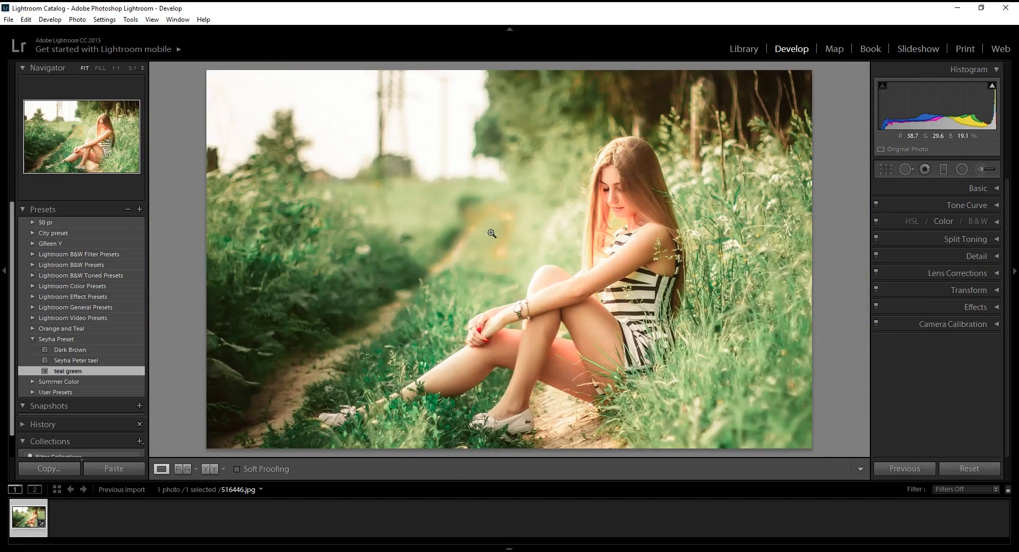
left_click(9, 19)
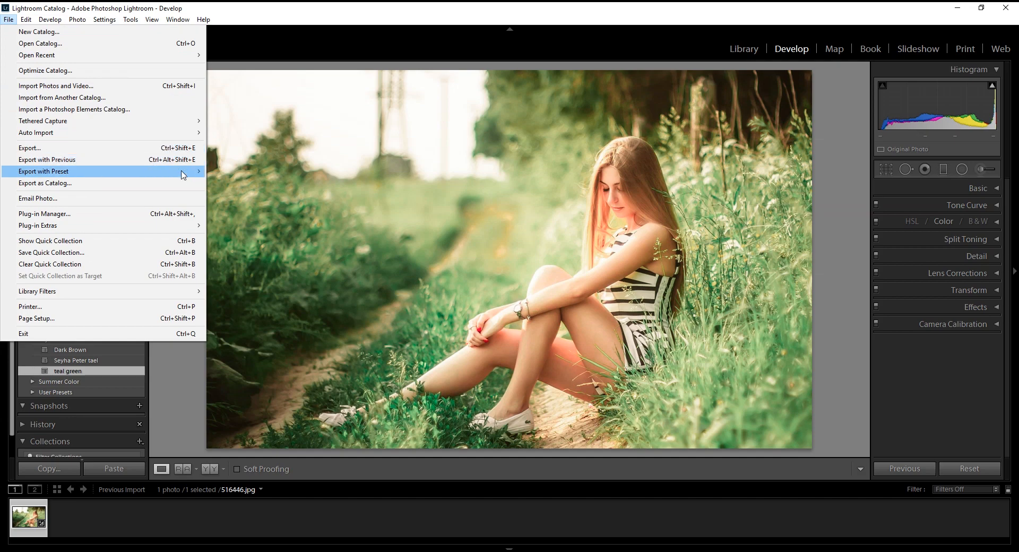
mouse_move(183, 171)
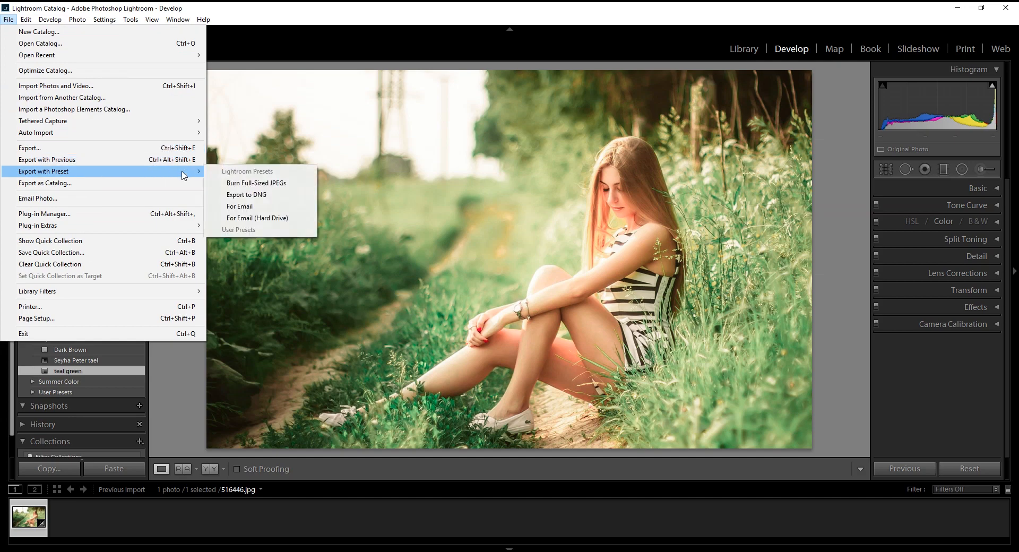
left_click(276, 196)
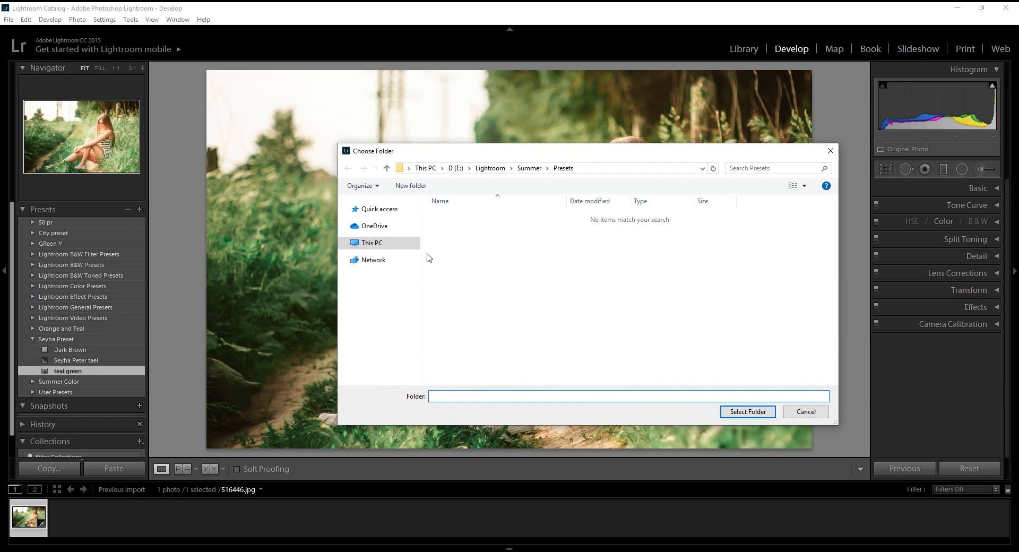
left_click(379, 243)
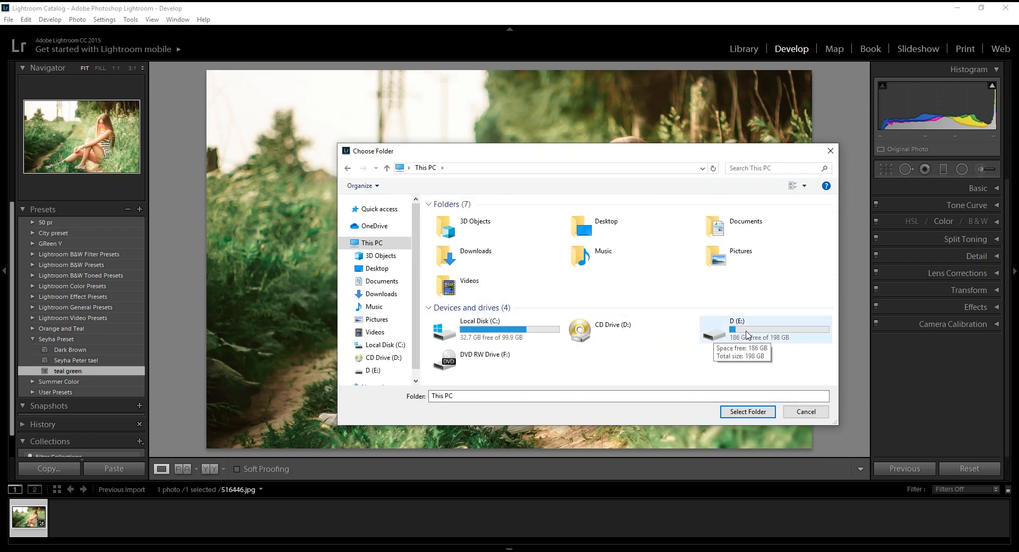
double_click(742, 333)
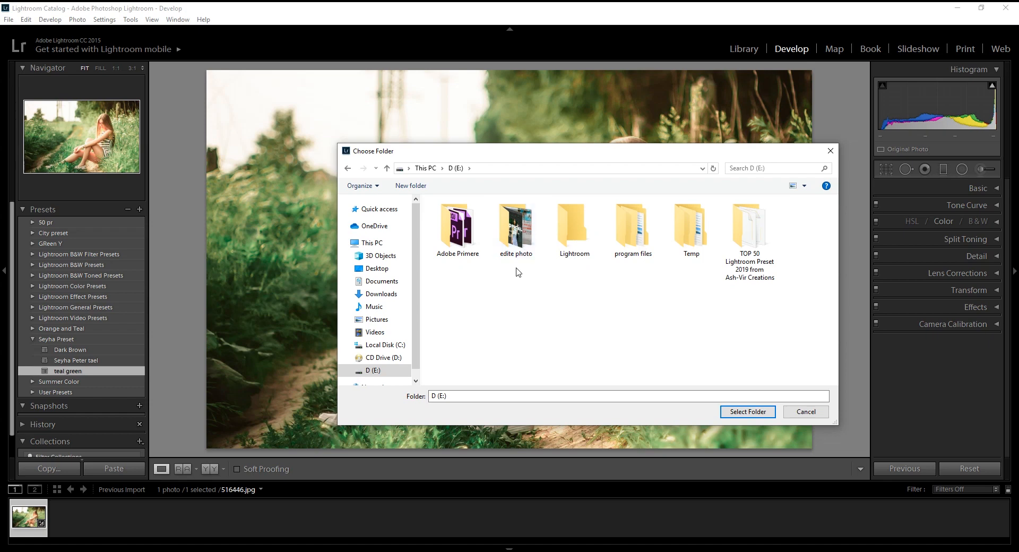
double_click(576, 232)
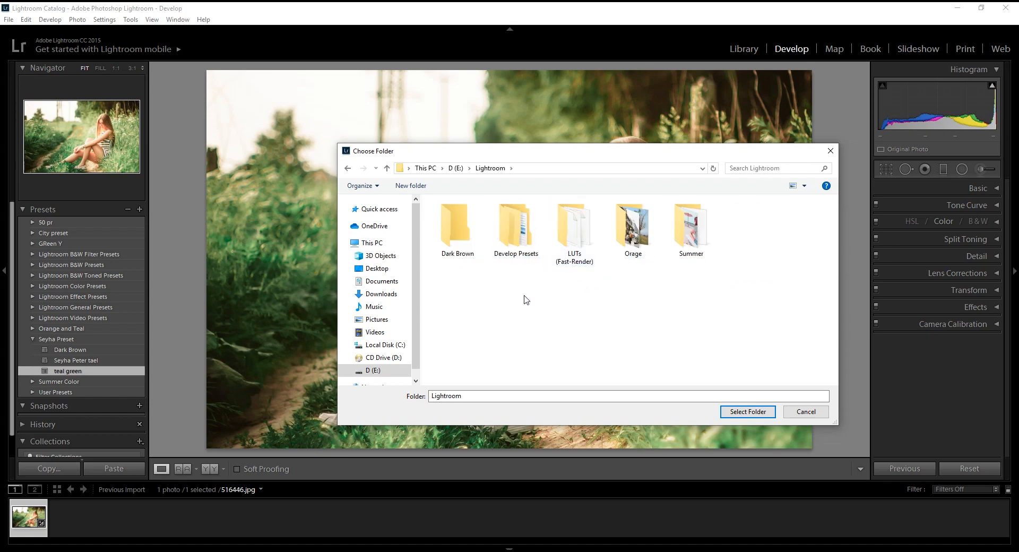
Create a new folder named "Green Tea" inside the Lightroom folder
left_click(425, 189)
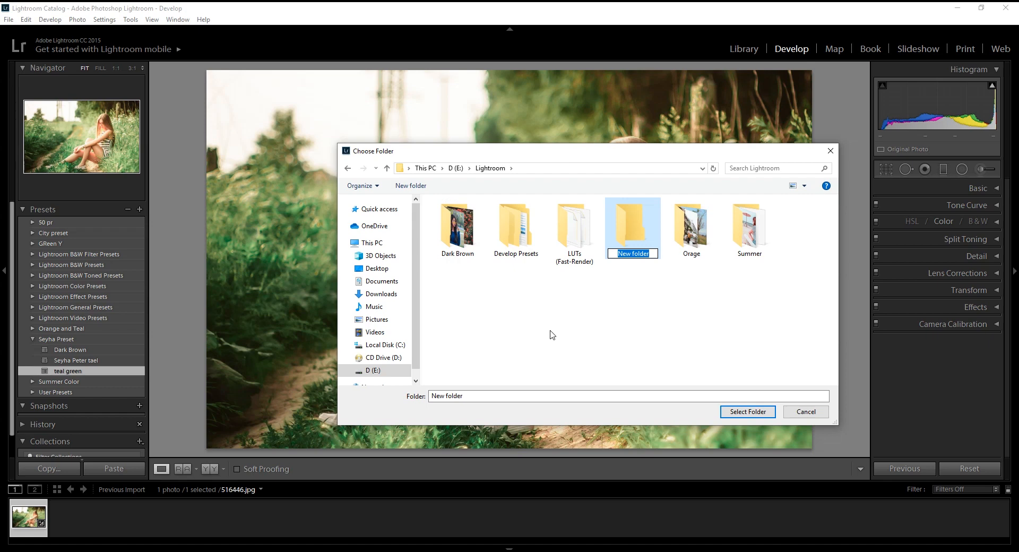
type("Green Tea")
key("Return")
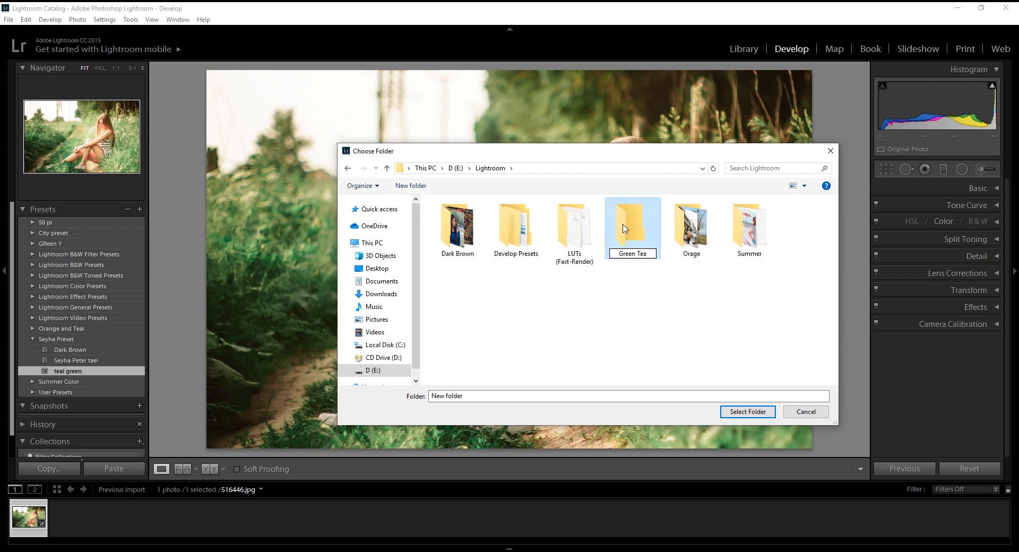
Export the photo into the Green Tea folder and return from the exported file's folder to the photo in Lightroom
left_click(632, 227)
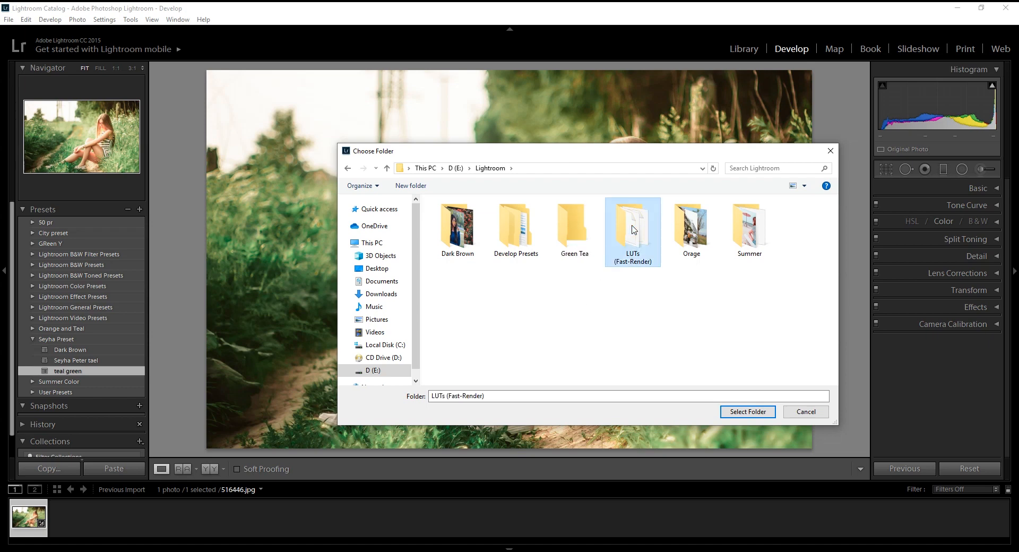
double_click(576, 233)
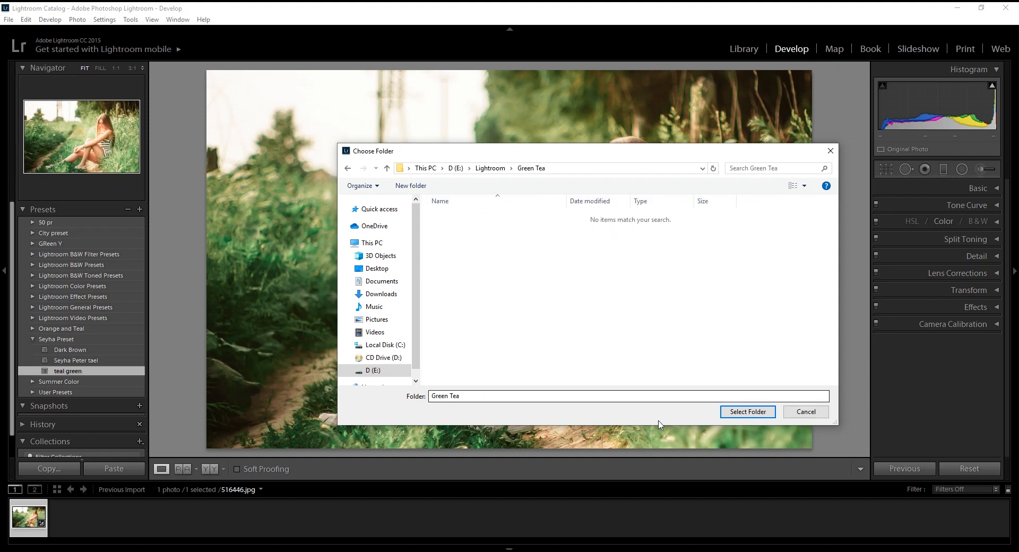
left_click(756, 417)
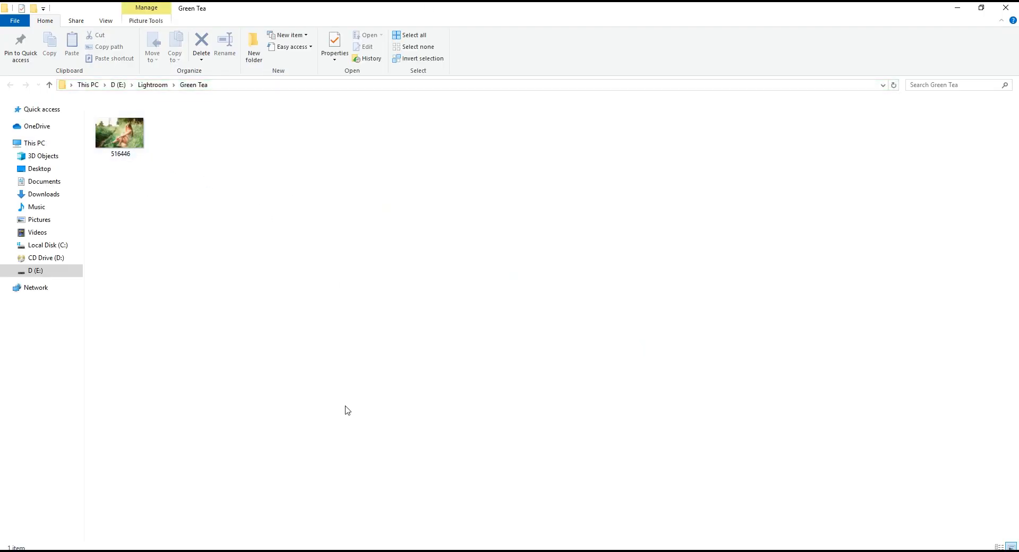
left_click(239, 551)
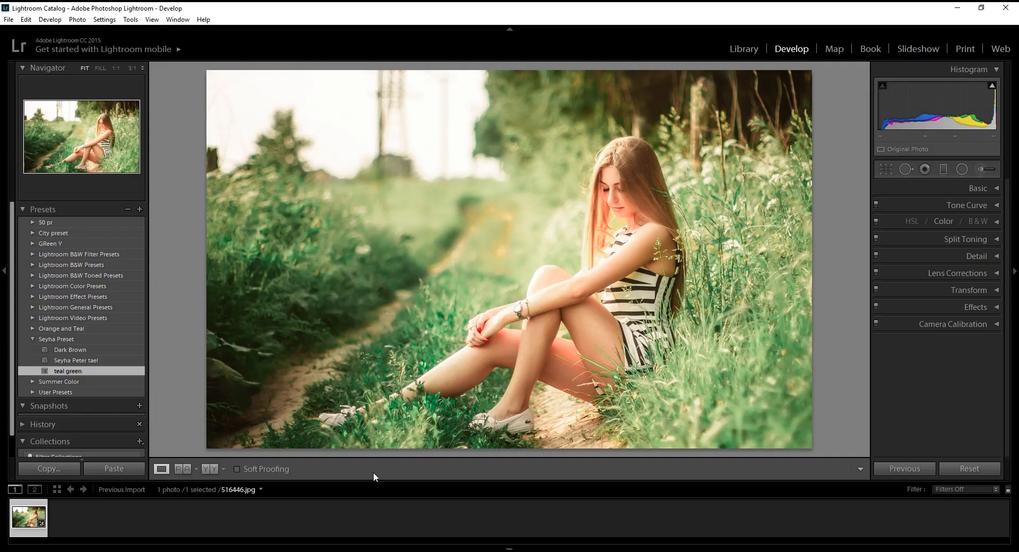
Reset all develop settings of the photo and apply the "teal green" preset from the Seyha Preset group
left_click_drag(647, 173, 571, 211)
left_click(979, 469)
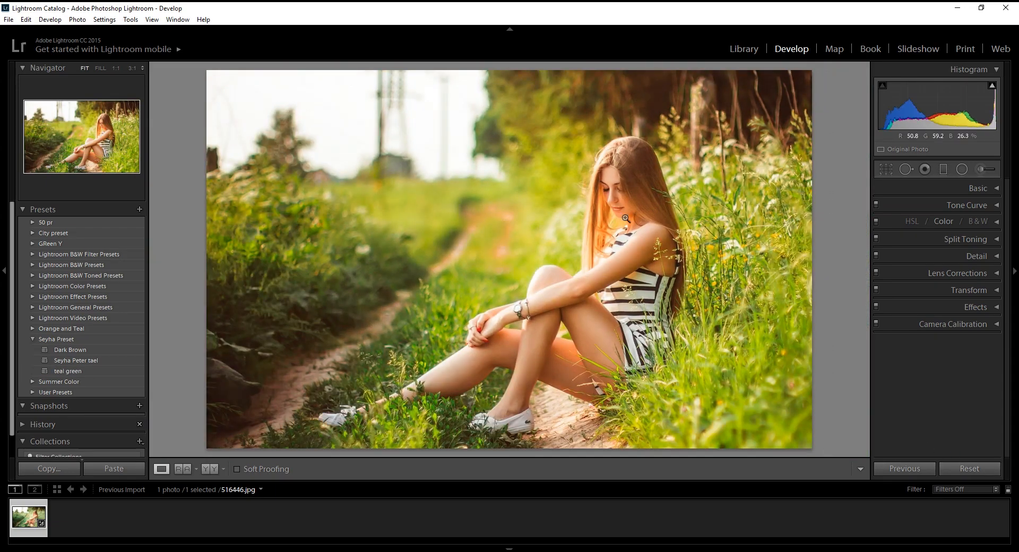
left_click(76, 371)
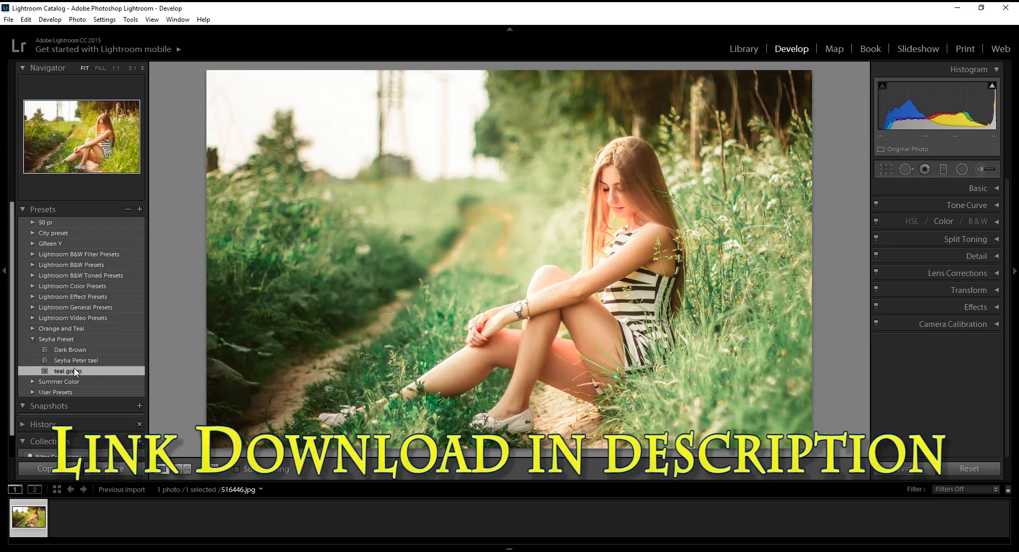
left_click(643, 181)
left_click_drag(643, 180, 534, 190)
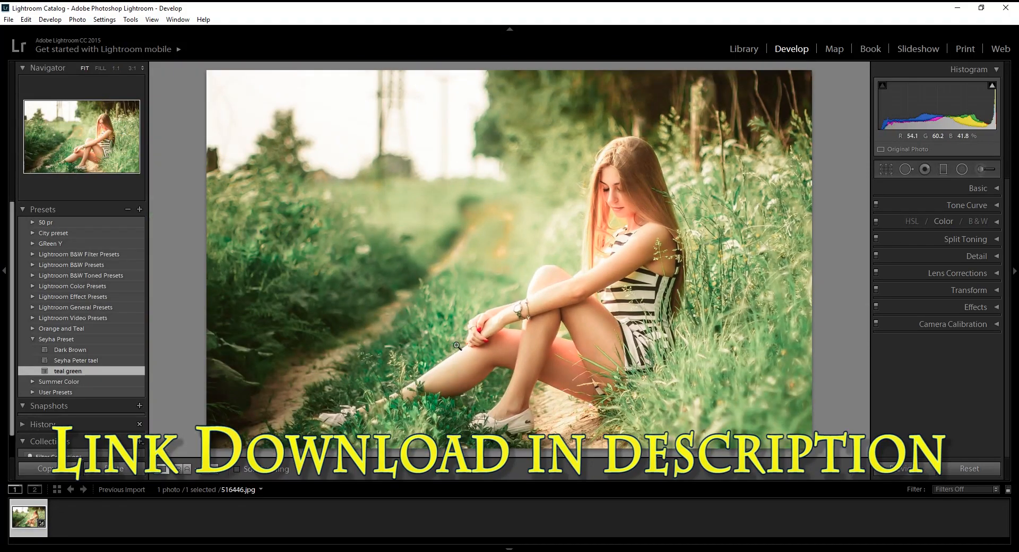